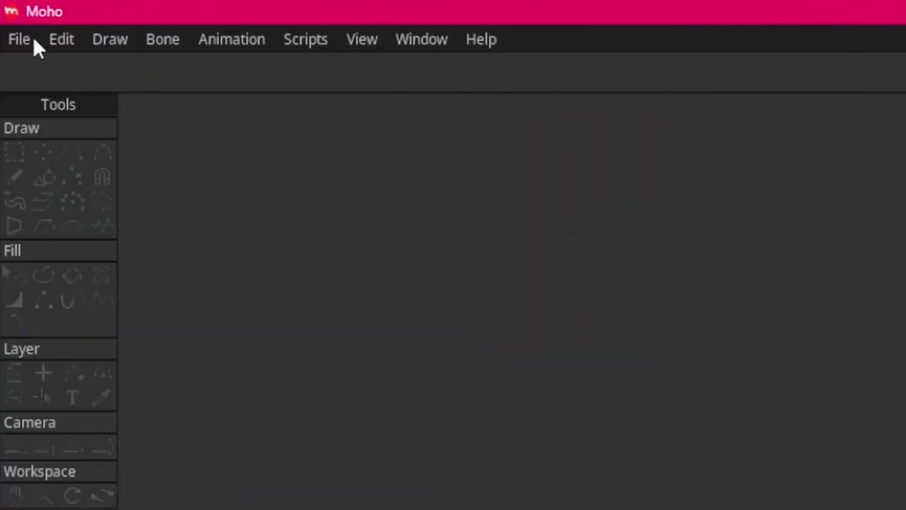
left_click(31, 38)
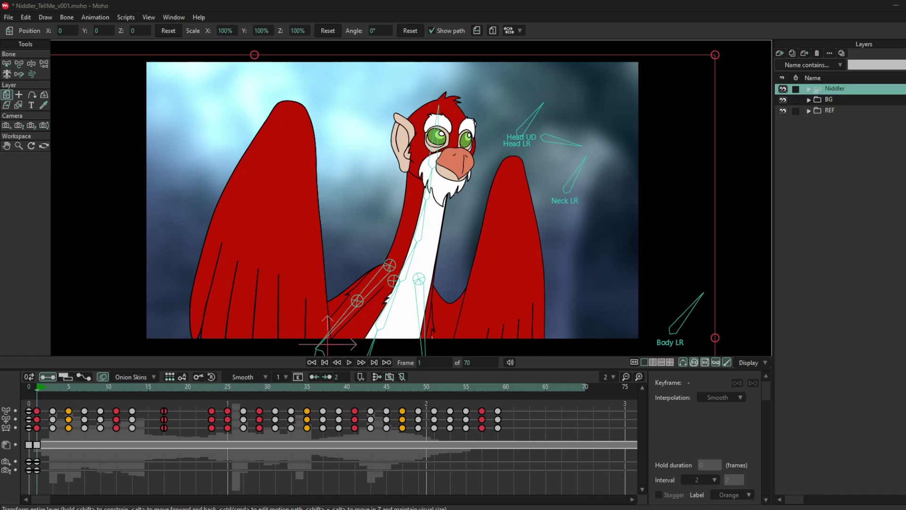
- Play the Niddler animation from frame 1 and stop the playback after viewing it
left_click(41, 387)
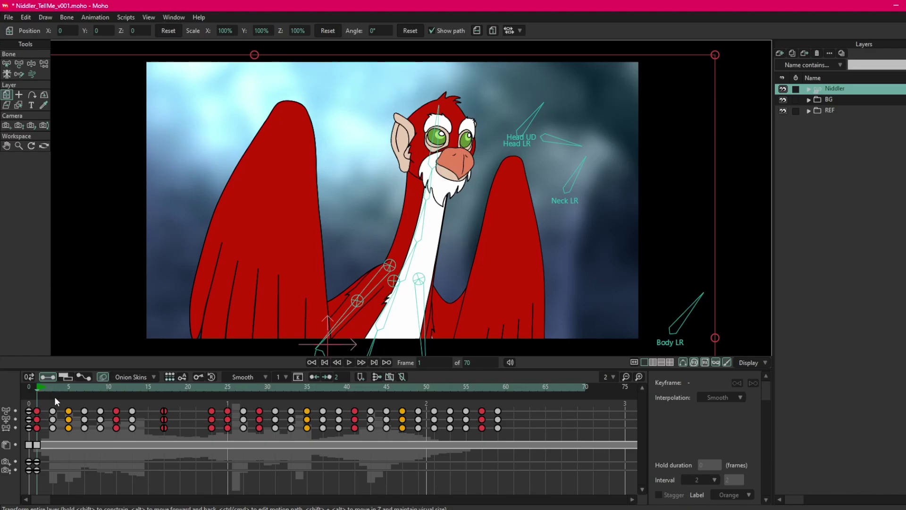
key("space")
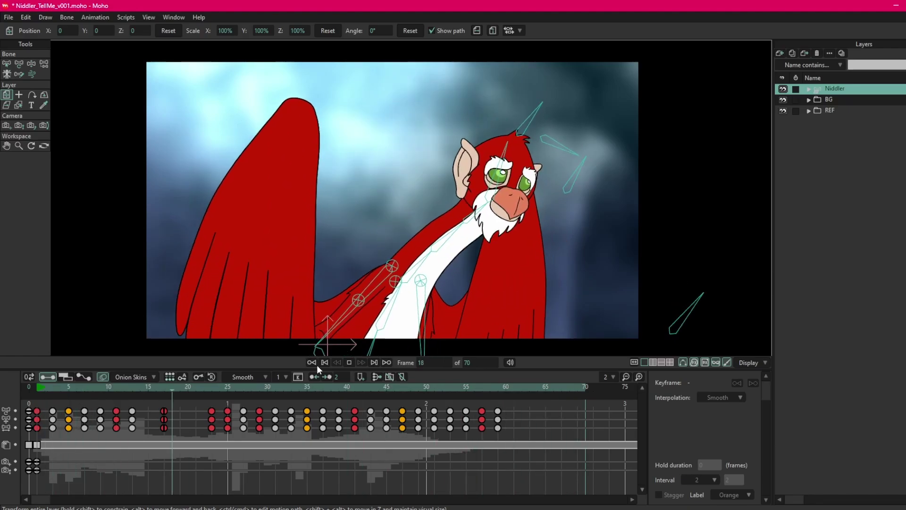
key("space")
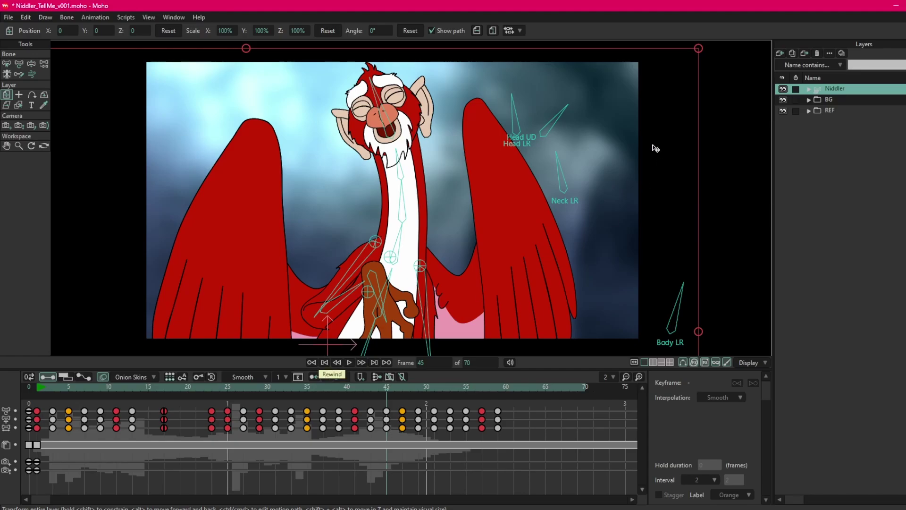
- Shift the Ren Tell Me What To Do.mov clip in the REF group to start at frame 11, then return to the channel view
left_click(809, 110)
left_click(836, 123)
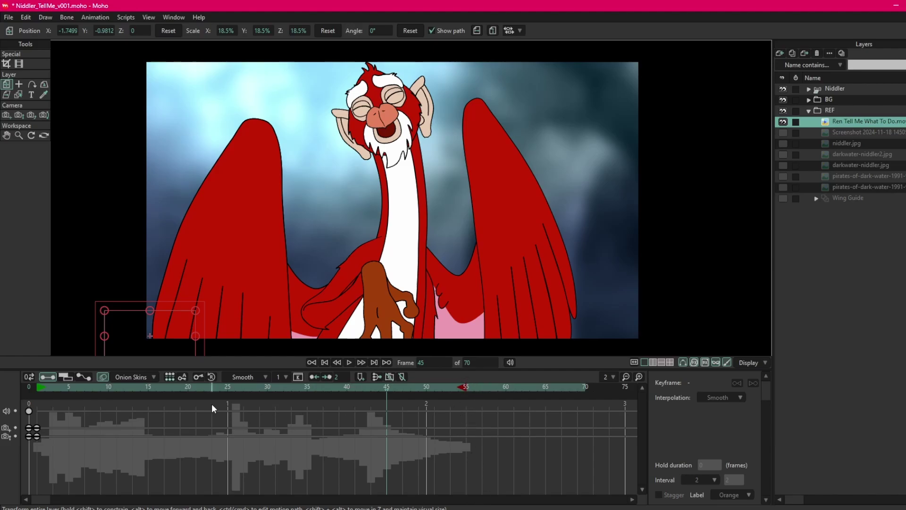
left_click(71, 377)
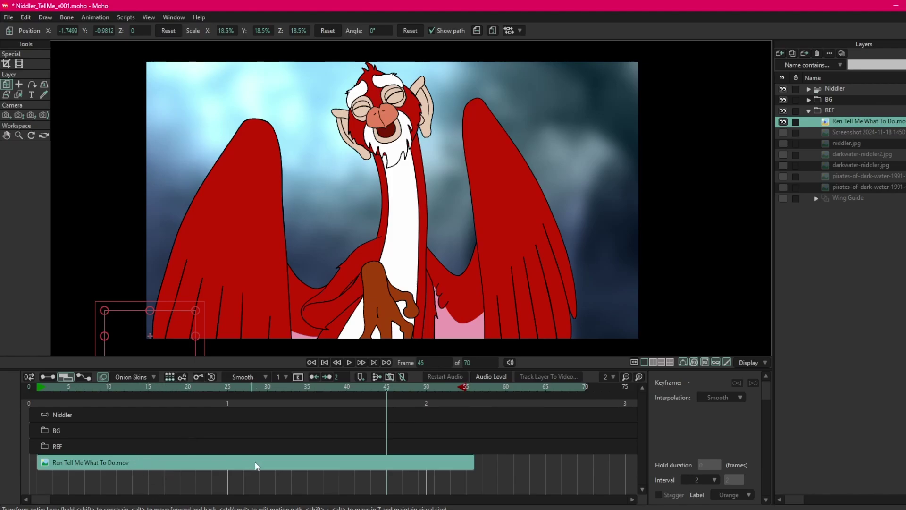
left_click_drag(255, 463, 330, 464)
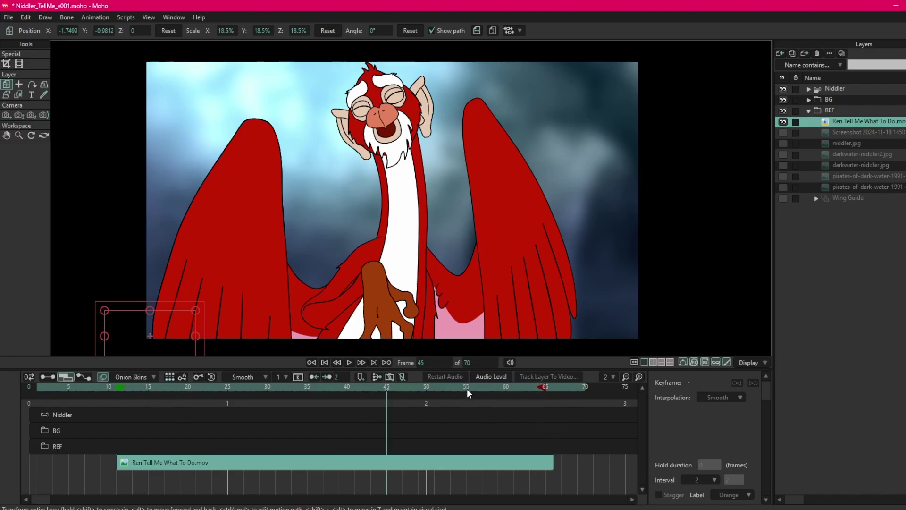
left_click(51, 375)
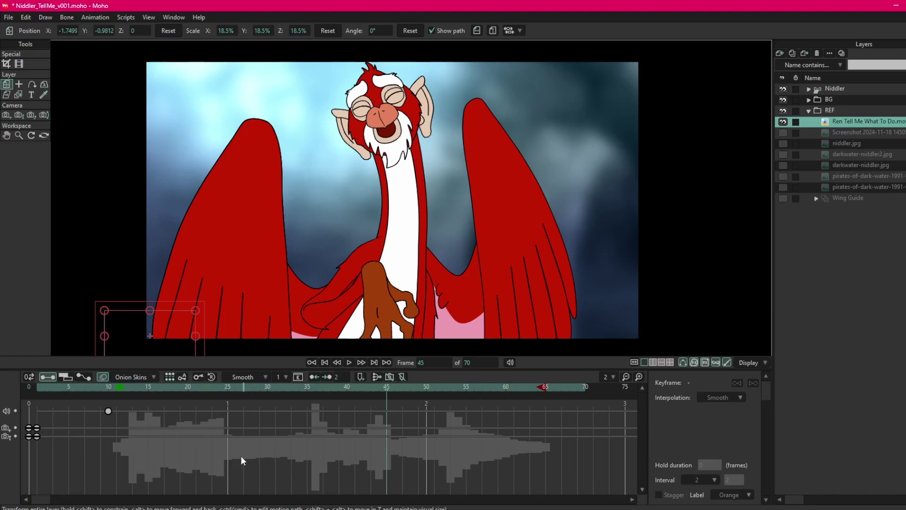
left_click(806, 111)
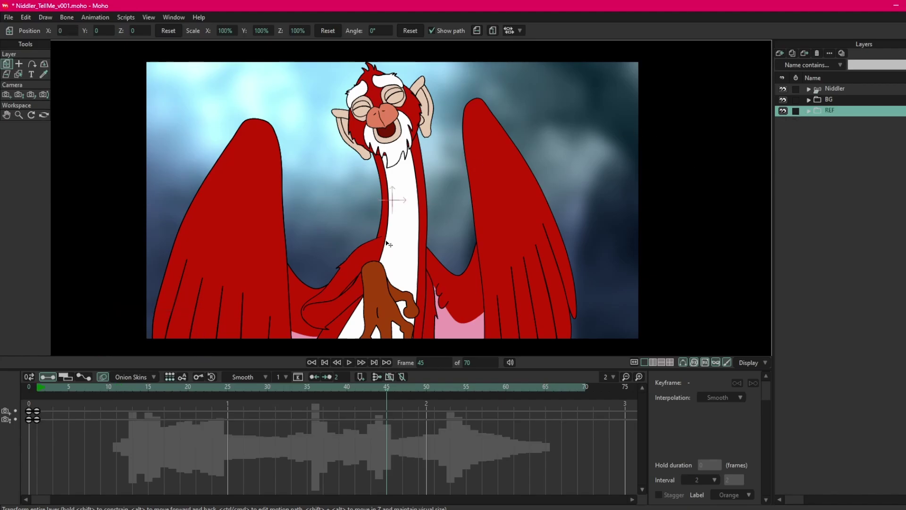
- Select the Niddler layer and scrub its keyframes to examine the poses from the opening frames through frame 57
left_click(53, 387)
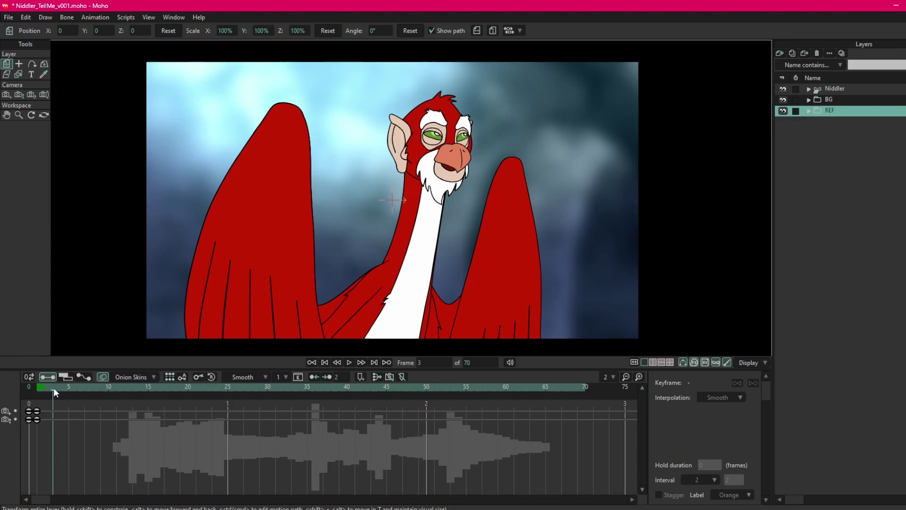
left_click(43, 386)
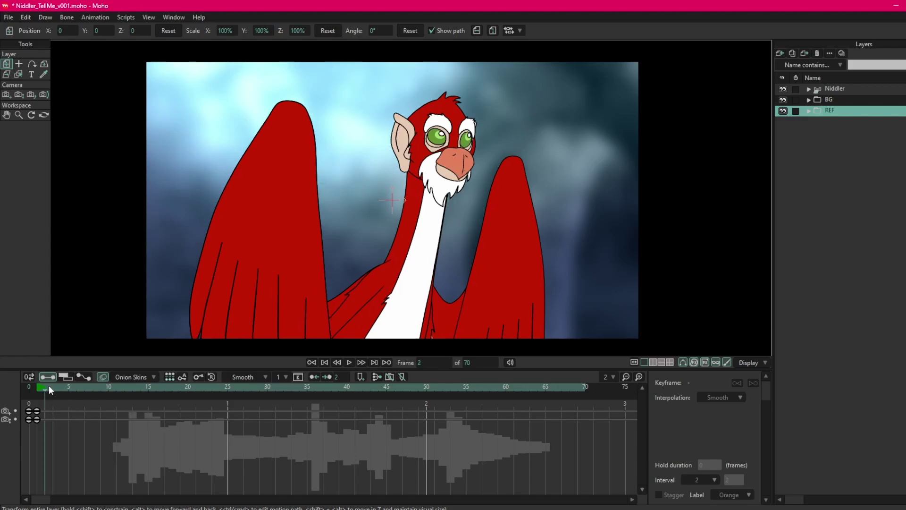
left_click(825, 88)
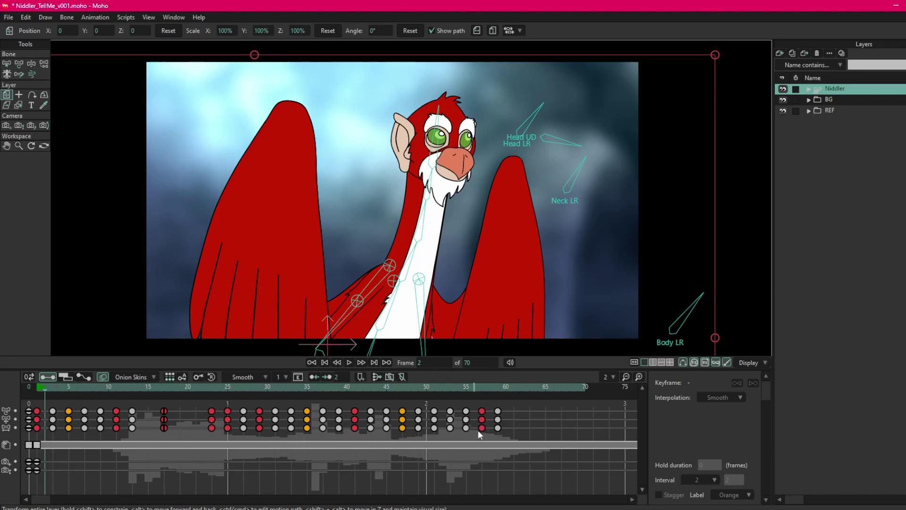
left_click(402, 387)
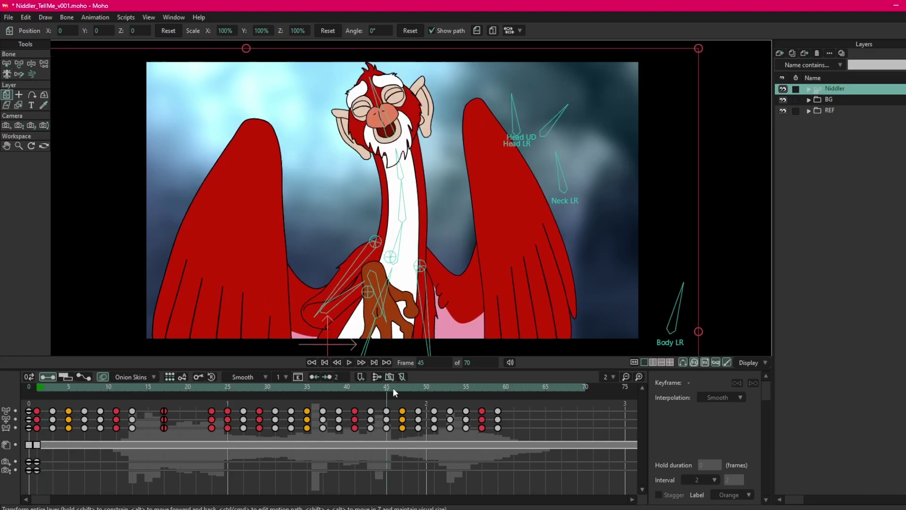
left_click(354, 386)
left_click_drag(361, 386, 402, 386)
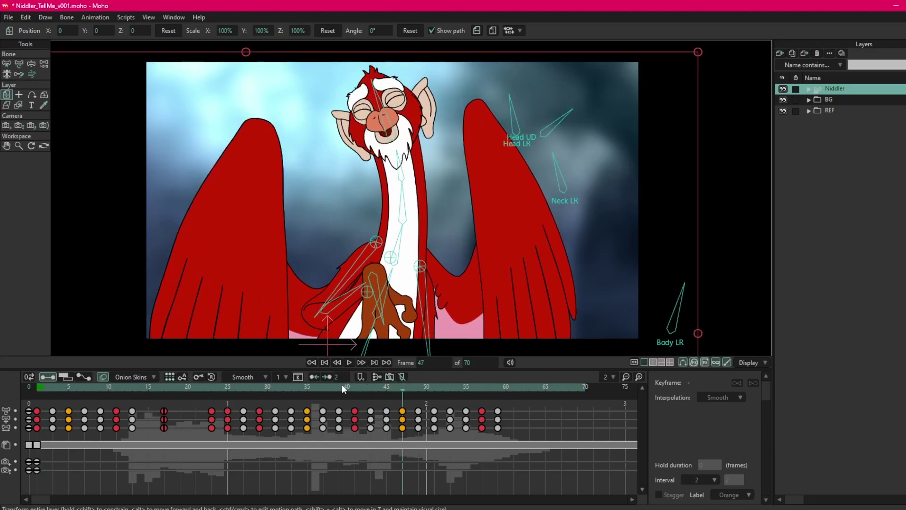
left_click_drag(336, 383, 401, 390)
left_click_drag(408, 389, 485, 403)
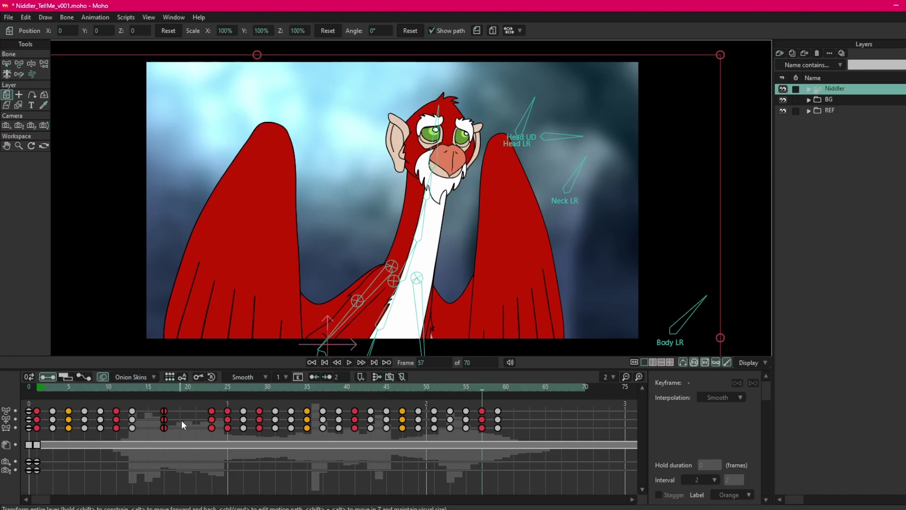
left_click_drag(170, 387, 227, 390)
left_click(187, 387)
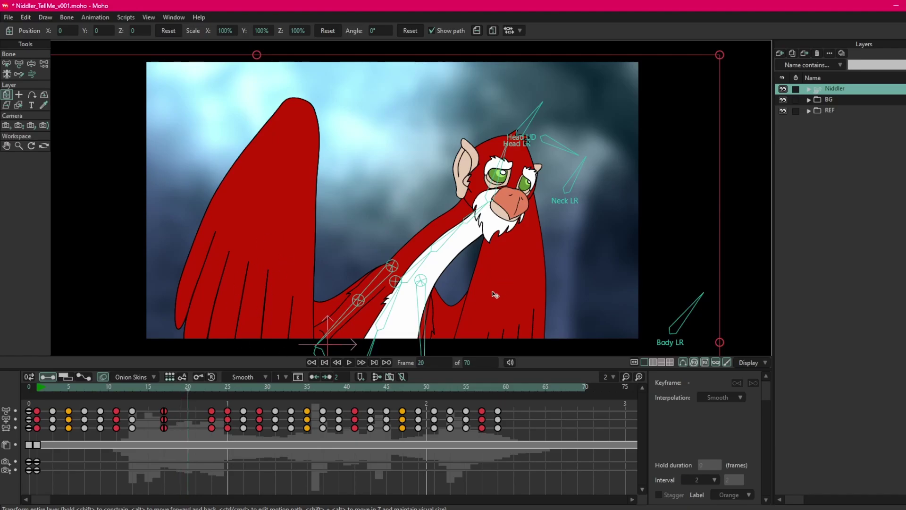
- Pin the Niddler rig and the Wing OL vector layer inside its Wing OL group to the timeline, enlarging the timeline area
left_click(809, 90)
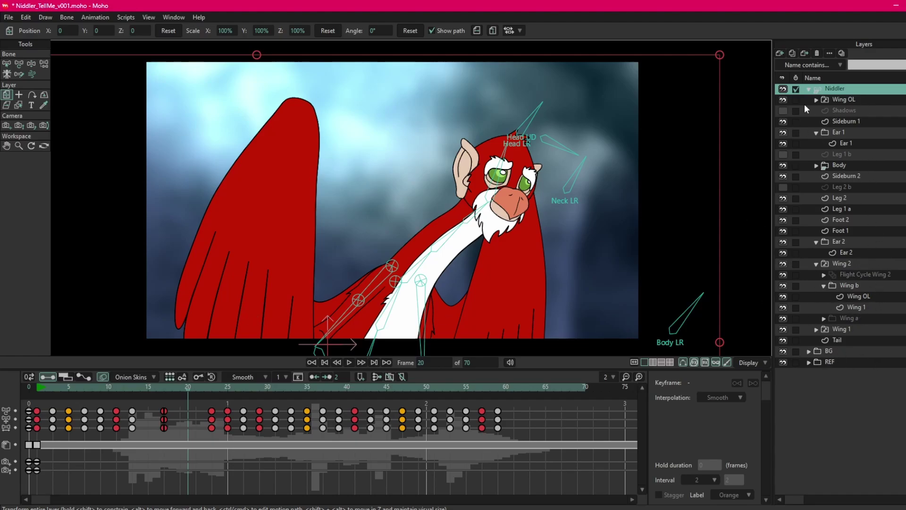
left_click(259, 320, "ctrl+alt")
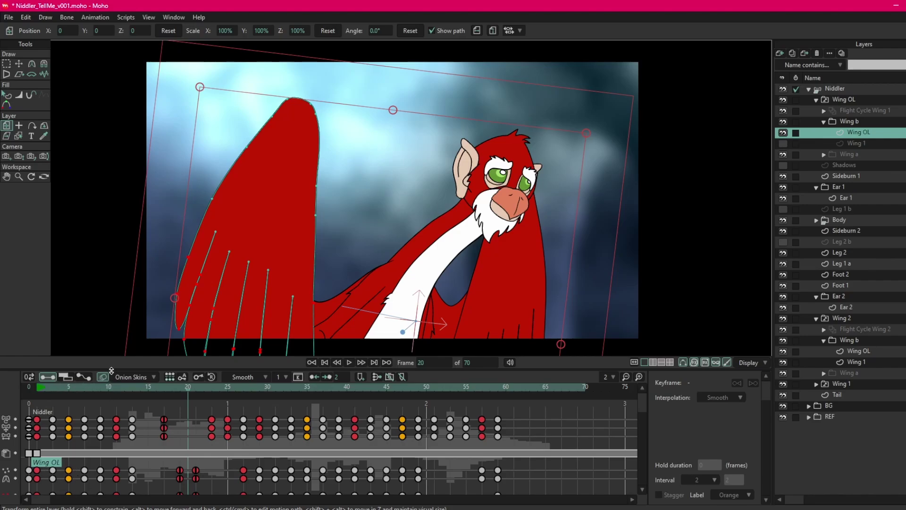
left_click_drag(111, 370, 113, 321)
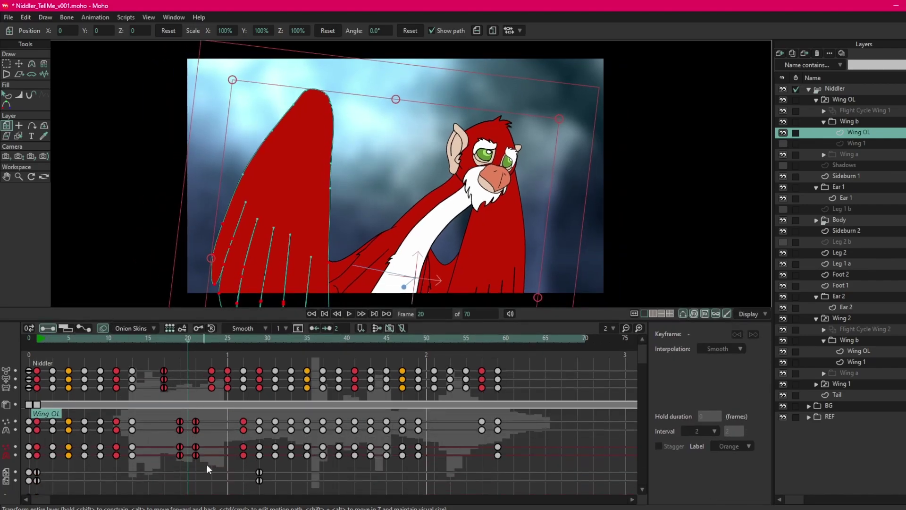
left_click(378, 456)
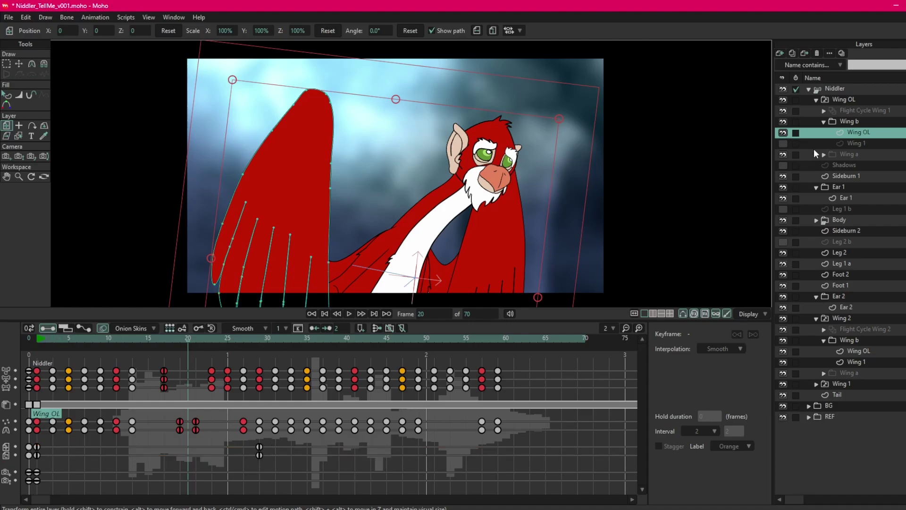
left_click(796, 133)
- Select the Wing OL layer inside Wing 2, deselect its points, and pin its channels to the timeline
left_click(481, 286)
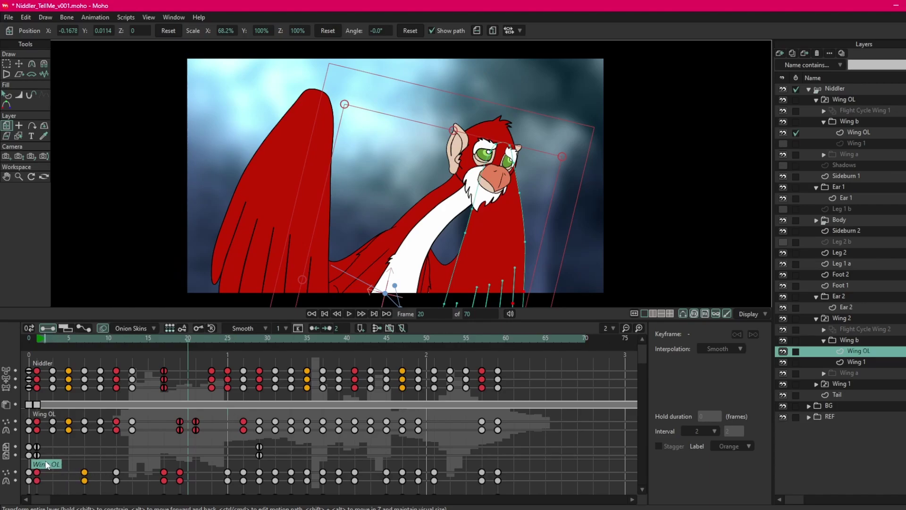
scroll(73, 452, "down", 1)
scroll(73, 452, "down", 3)
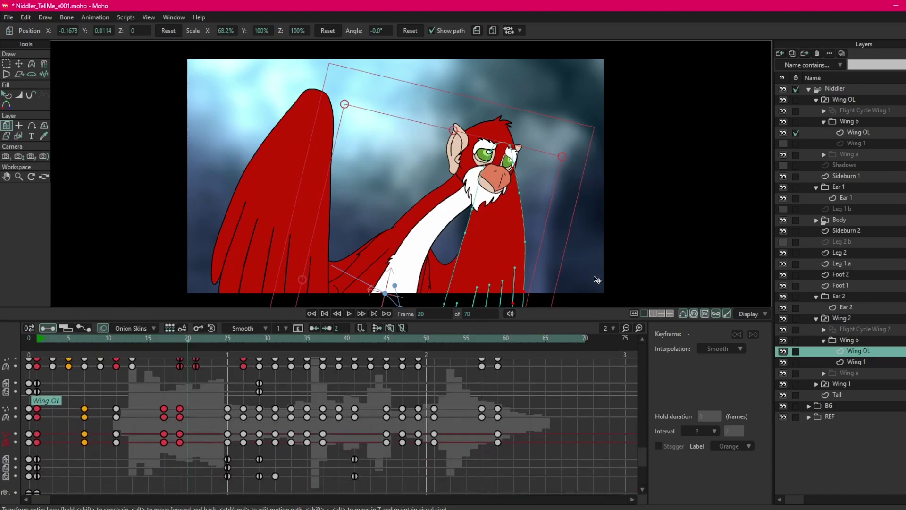
left_click_drag(574, 290, 560, 189)
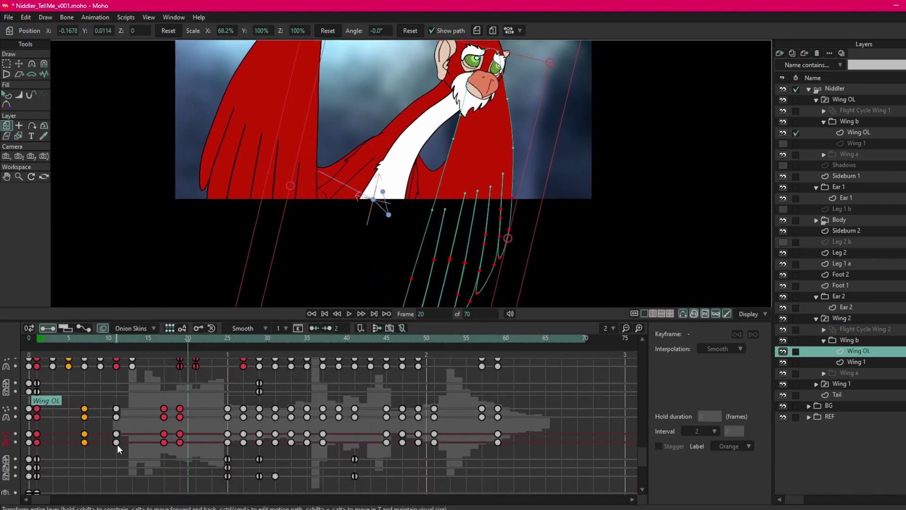
left_click(476, 254)
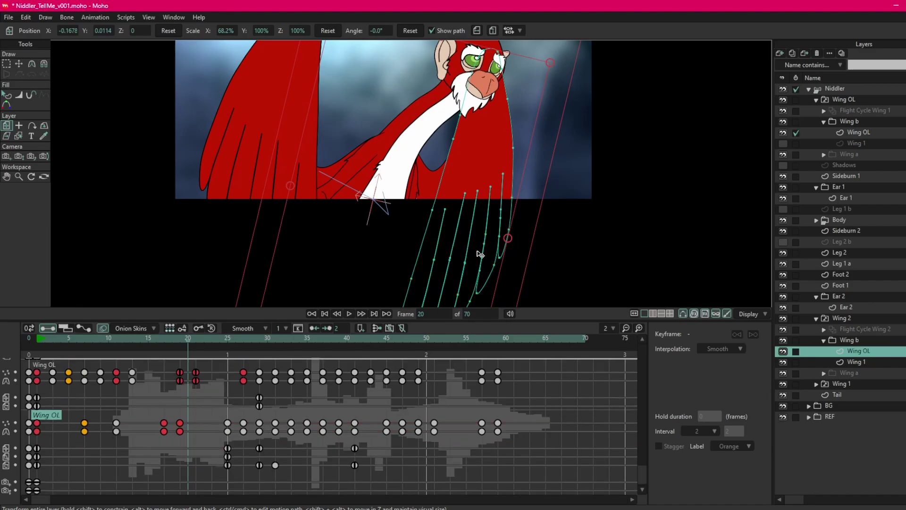
scroll(423, 400, "up", 3)
scroll(248, 436, "down", 2)
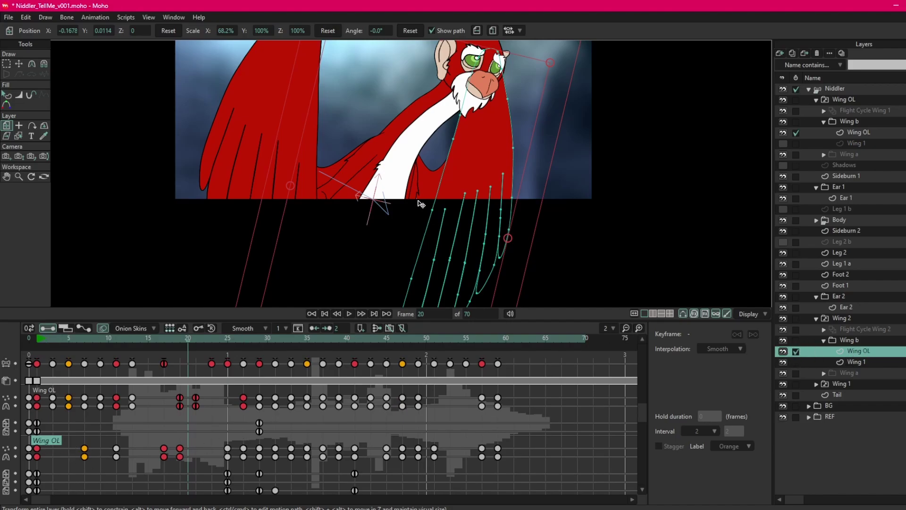
- Scrub the animation up to frame 37 to compare the motion of both wings with their keyframes
scroll(466, 193, "up", 5)
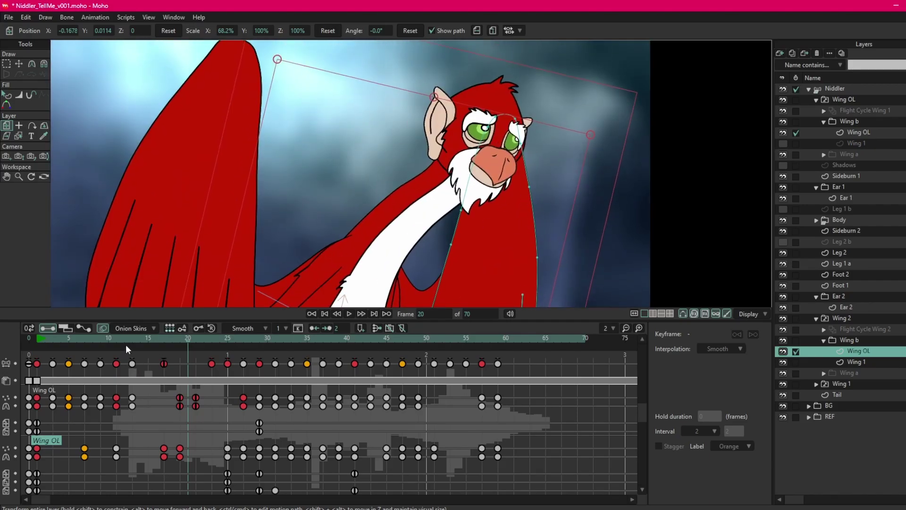
left_click_drag(125, 343, 283, 342)
left_click_drag(222, 340, 324, 342)
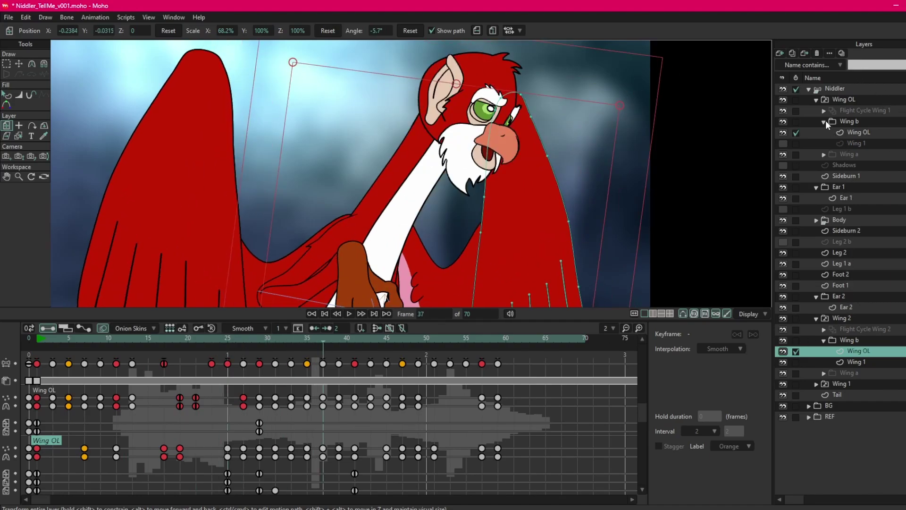
- Expand the Body group, select the Beak layer inside Head, and pin its switch channel to the timeline
left_click(817, 220)
left_click(833, 243)
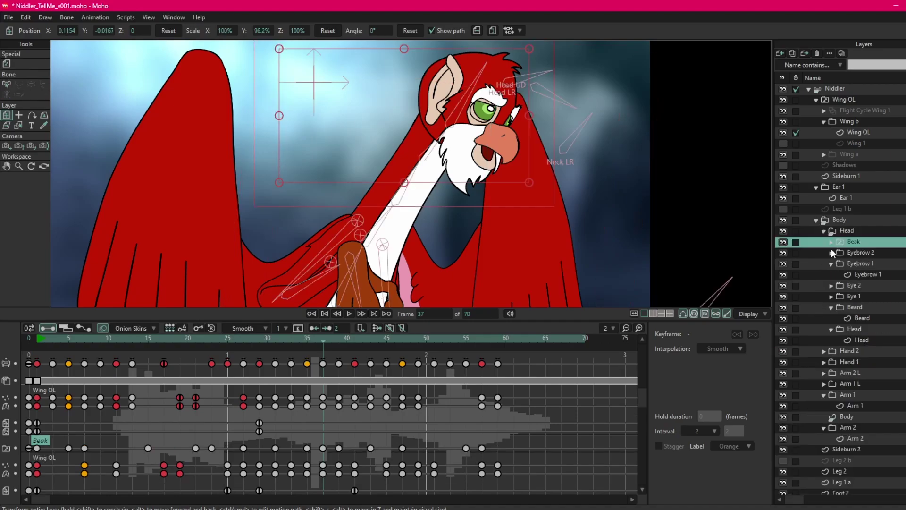
scroll(55, 460, "down", 2)
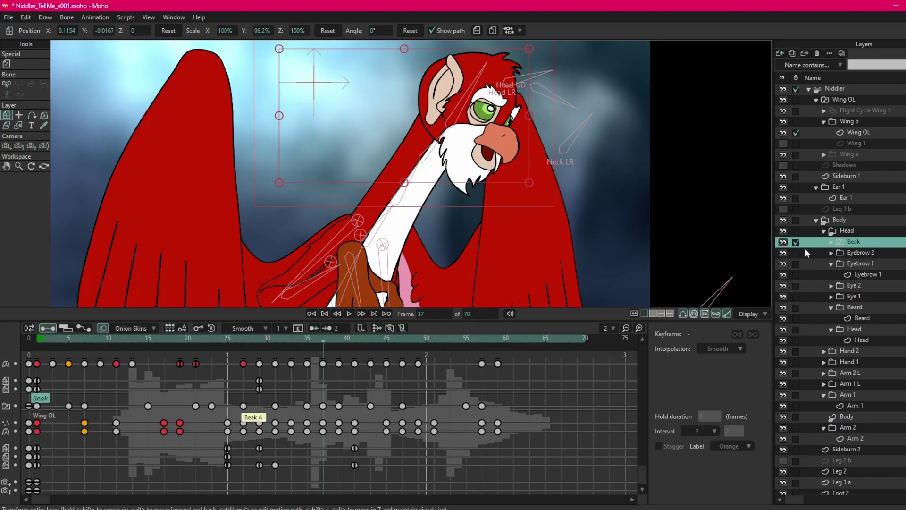
scroll(529, 203, "down", 3)
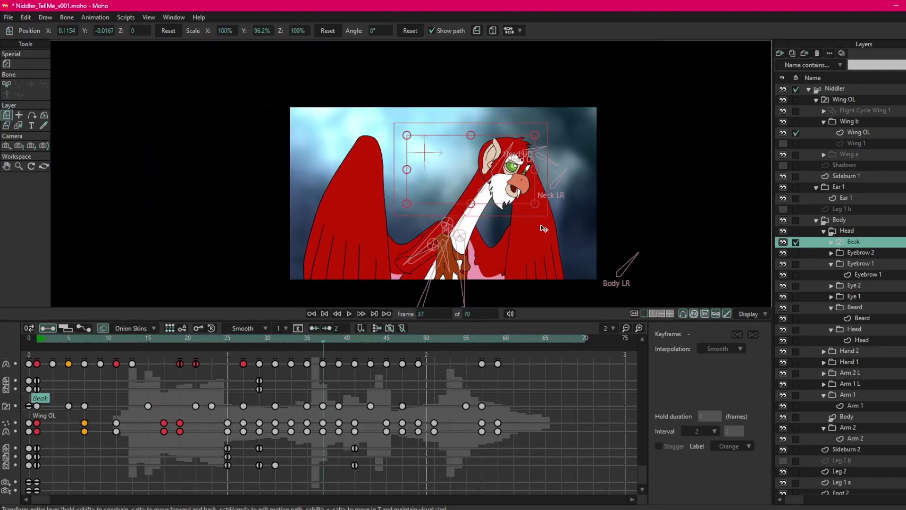
- Scrub to frames 14 and 15 to compare the character's pose with the pinned Niddler, wing and beak keyframes
left_click_drag(91, 343, 140, 337)
scroll(492, 182, "up", 3)
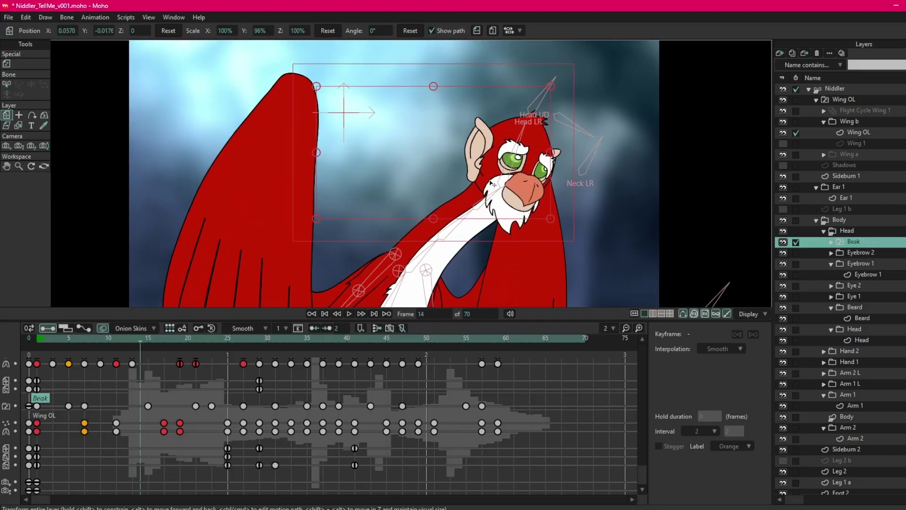
scroll(163, 372, "up", 1)
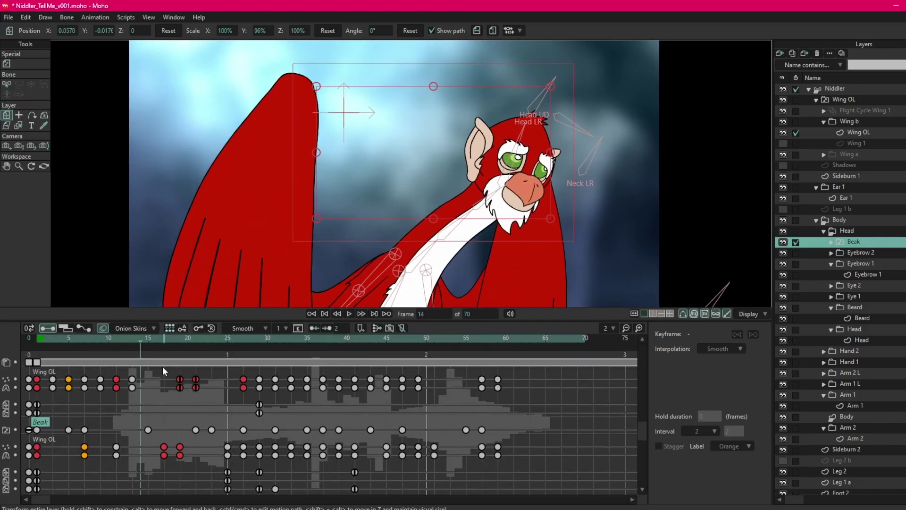
scroll(165, 371, "up", 3)
mouse_move(142, 344)
left_mouse_down()
mouse_move(185, 338)
mouse_move(120, 347)
mouse_move(148, 345)
left_mouse_up()
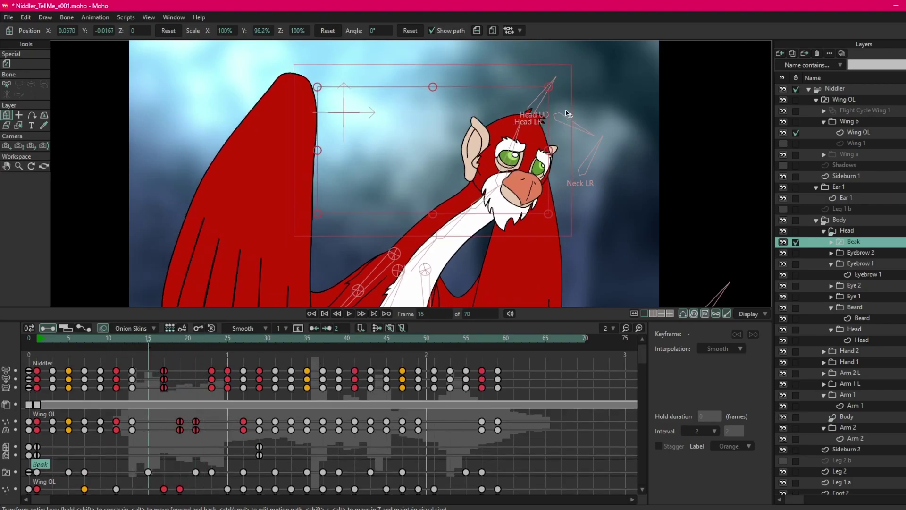
- Go to frame 11, select the Head vector layer, and examine its point keyframes in the timeline
scroll(476, 72, "up", 3)
left_click_drag(85, 342, 118, 343)
left_click(527, 141)
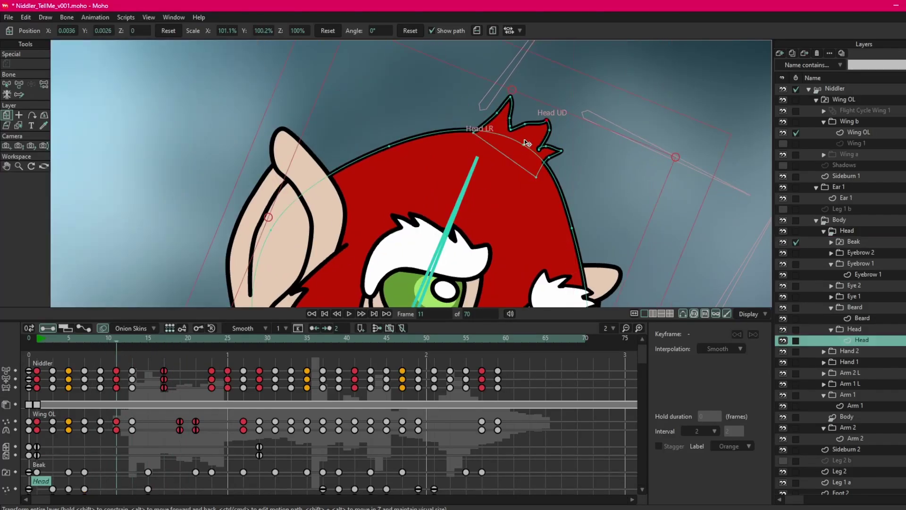
scroll(105, 449, "down", 3)
scroll(106, 447, "down", 2)
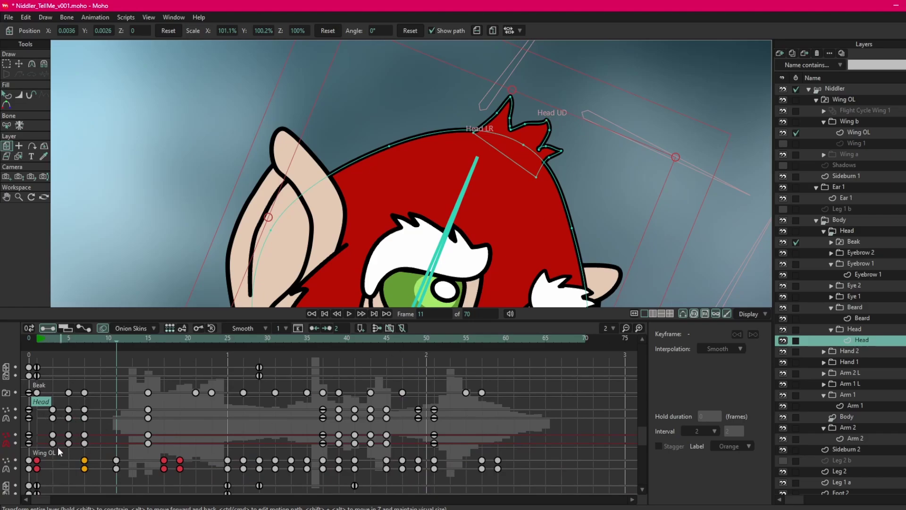
- Pin the Head vector layer to the timeline and scrub to frame 43
scroll(58, 447, "down", 1)
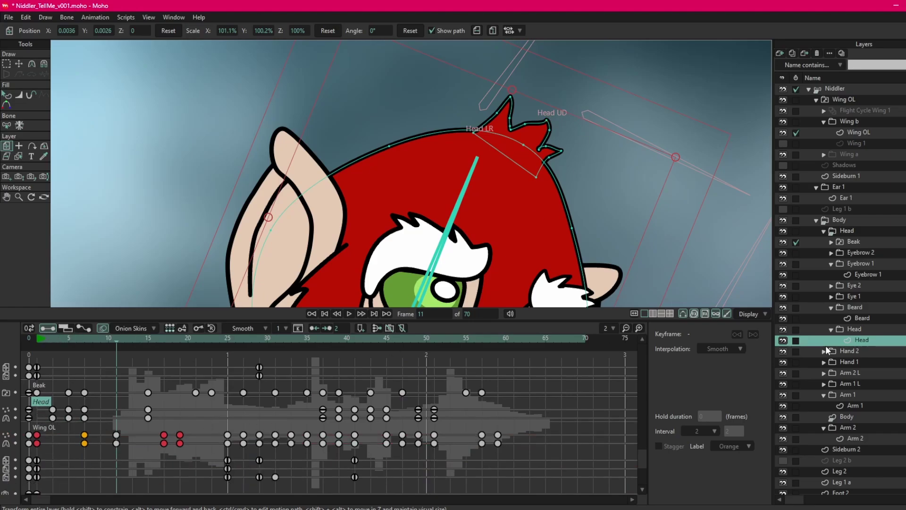
left_click(796, 339)
left_click_drag(313, 339, 371, 338)
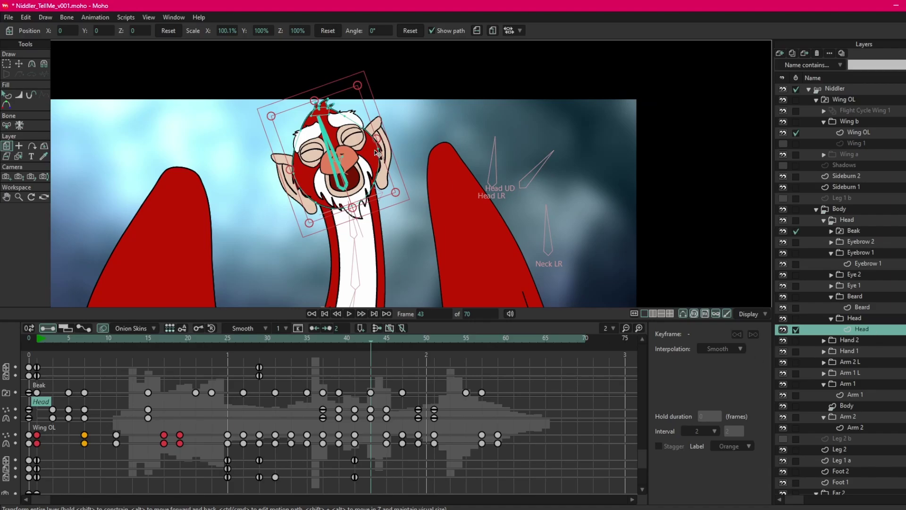
- Select the Beard vector layer, pin it to the timeline, and highlight its point keyframes for review before clearing the selection
left_click(320, 188, "ctrl+alt")
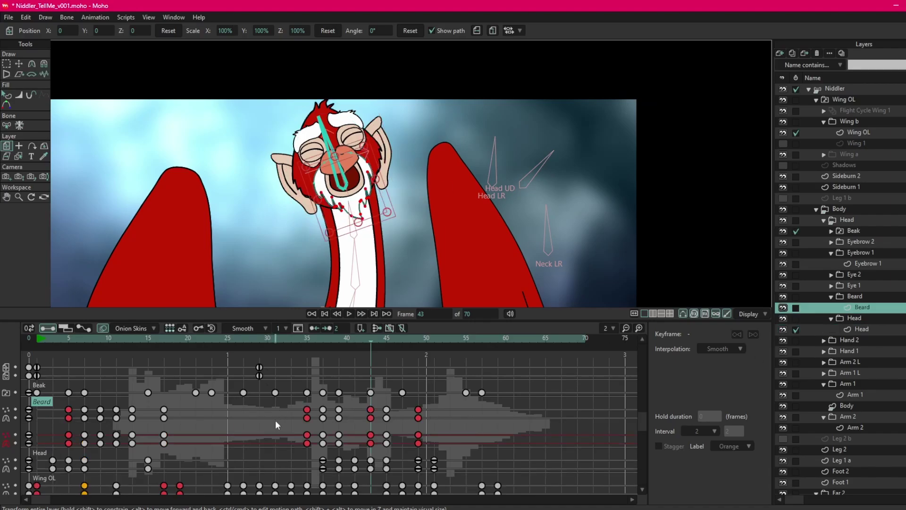
scroll(188, 418, "down", 1)
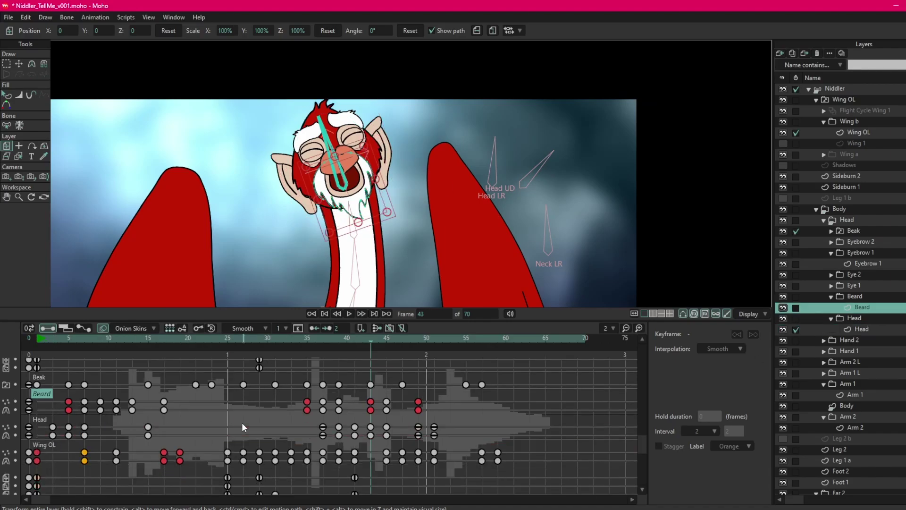
left_click_drag(53, 396, 466, 410)
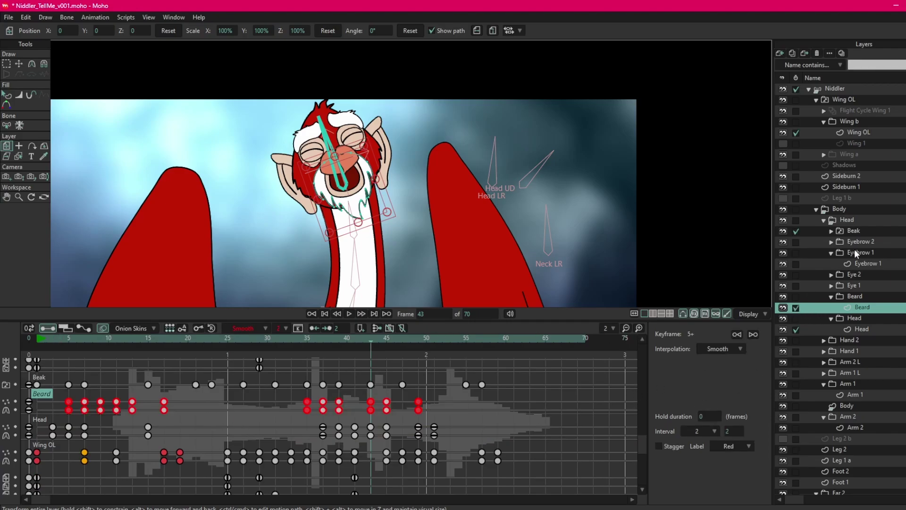
scroll(854, 250, "down", 5)
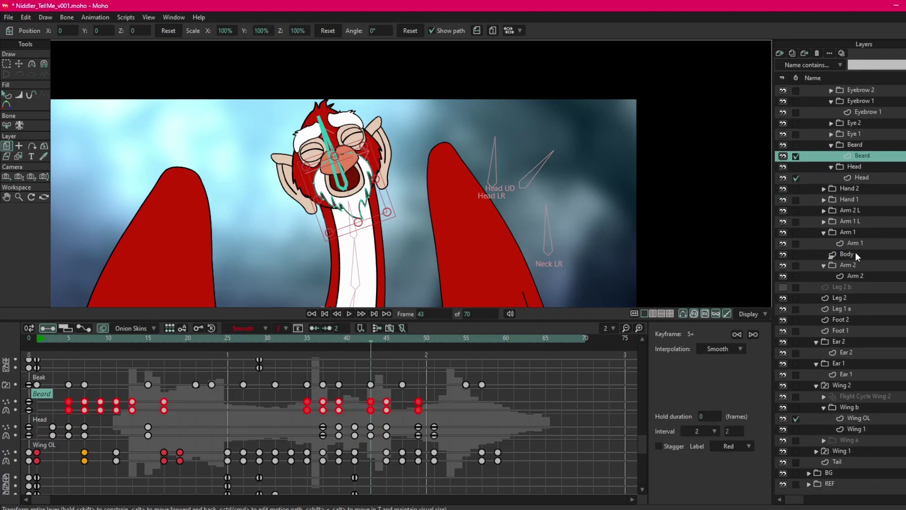
scroll(847, 348, "up", 5)
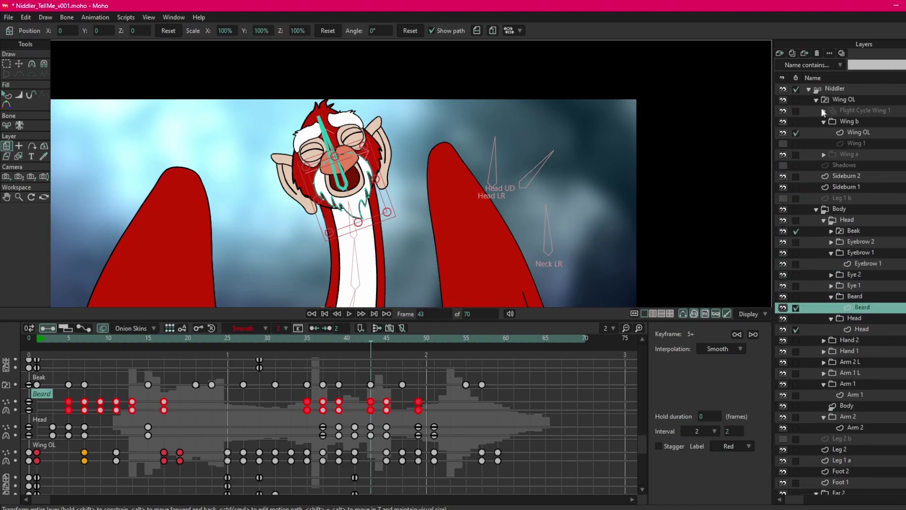
scroll(410, 138, "down", 3)
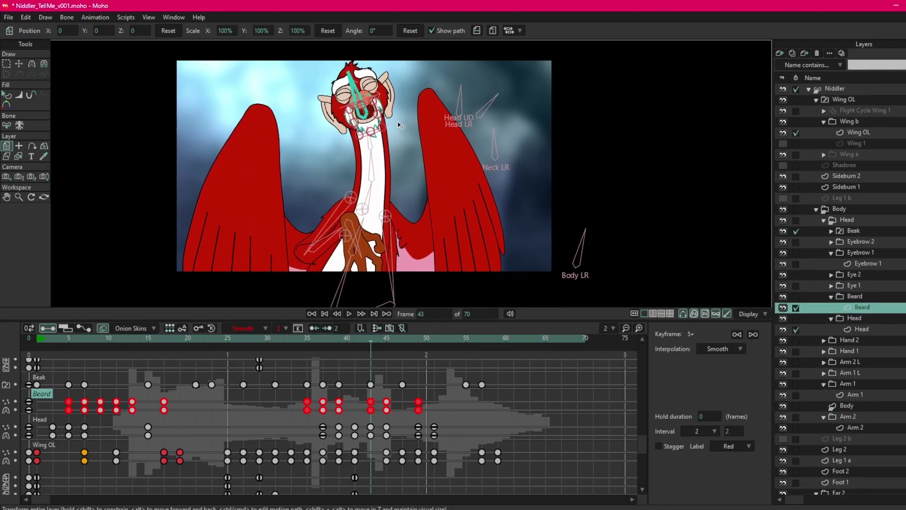
left_click(263, 378)
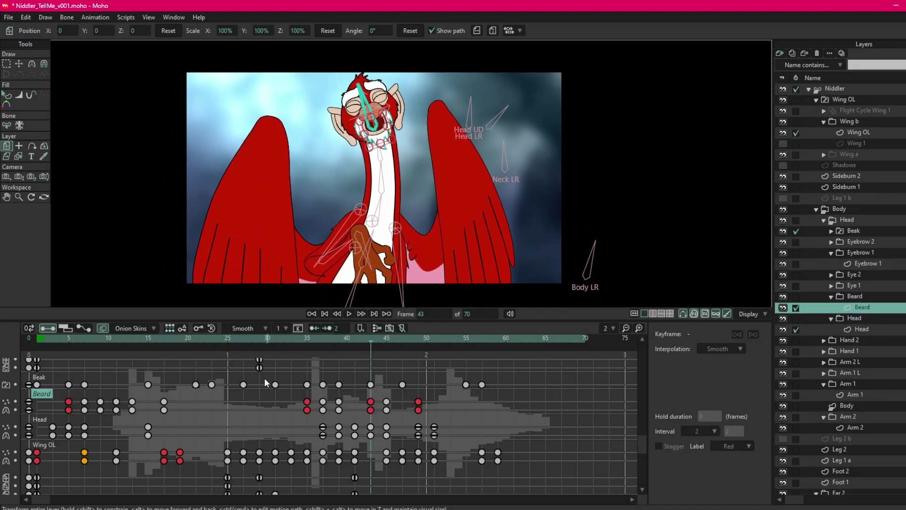
- Enlarge the timeline area to fit all pinned channels and enable keyframe editing across multiple layers
scroll(195, 420, "up", 3)
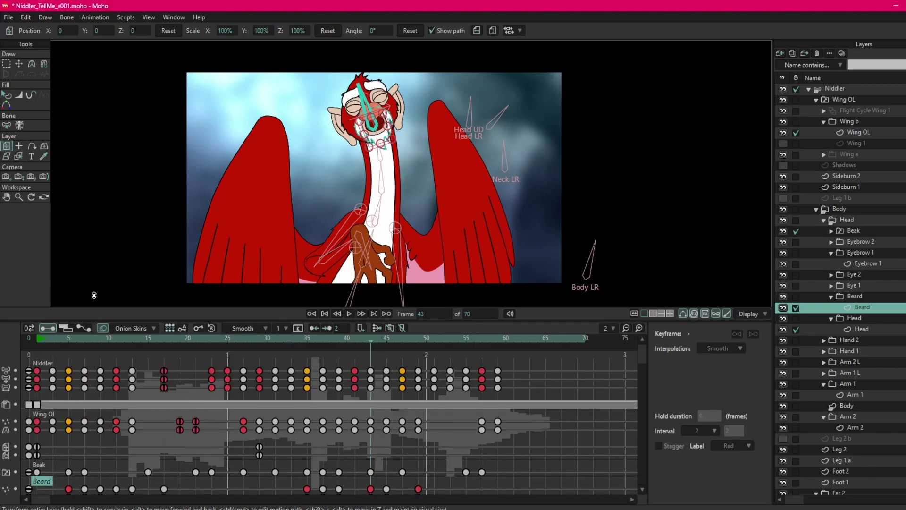
left_click_drag(95, 321, 93, 213)
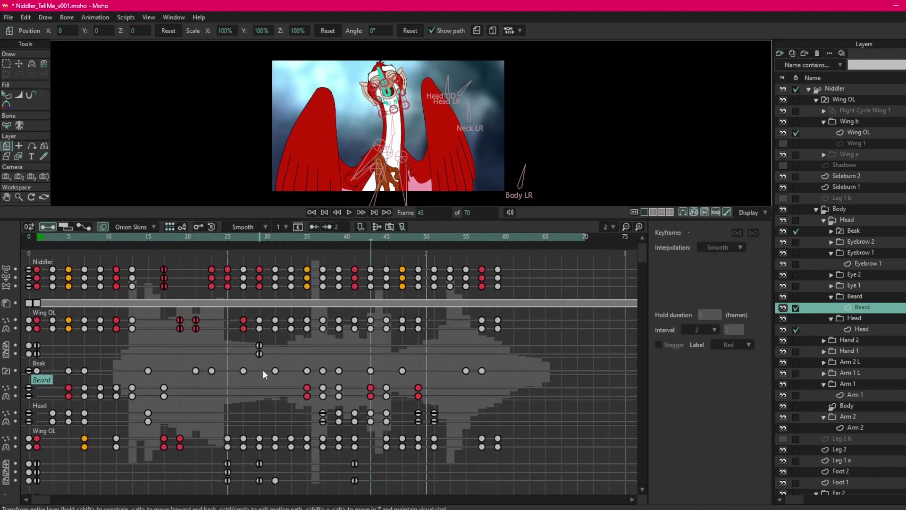
scroll(307, 380, "down", 1)
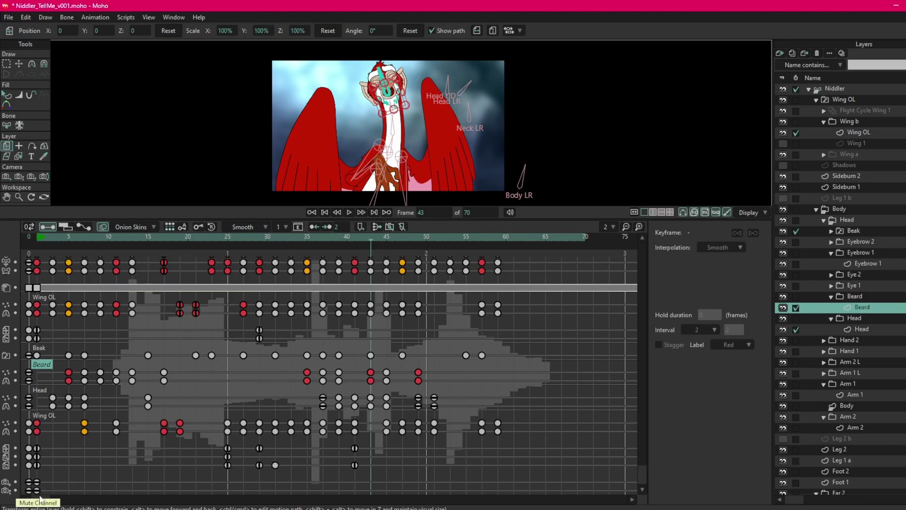
left_click(390, 226)
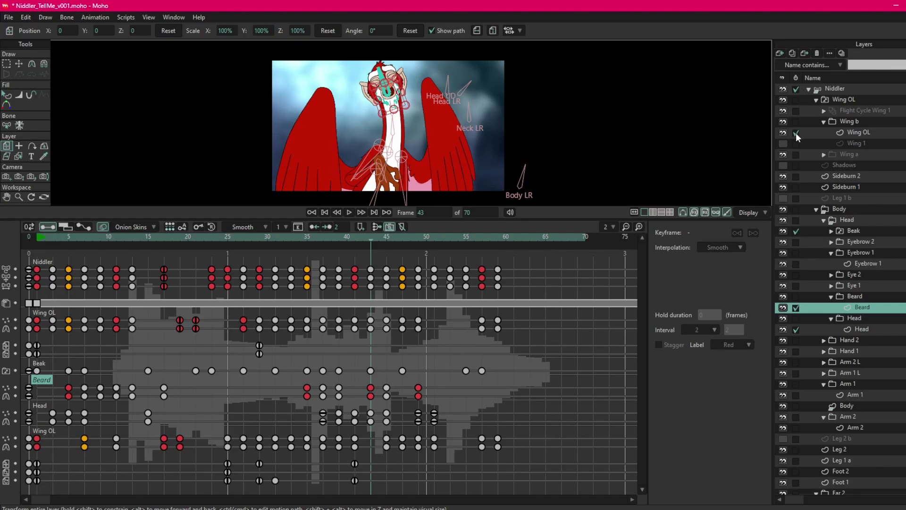
- Select the keyframes of all pinned layers from frame 1 onward and shift them forward 10 frames to start at frame 11
scroll(799, 318, "down", 14)
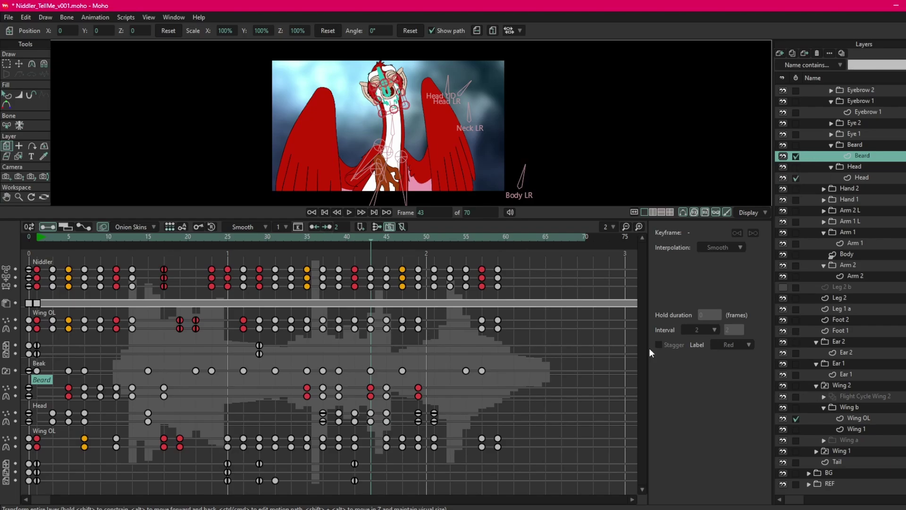
left_click_drag(286, 218, 285, 217)
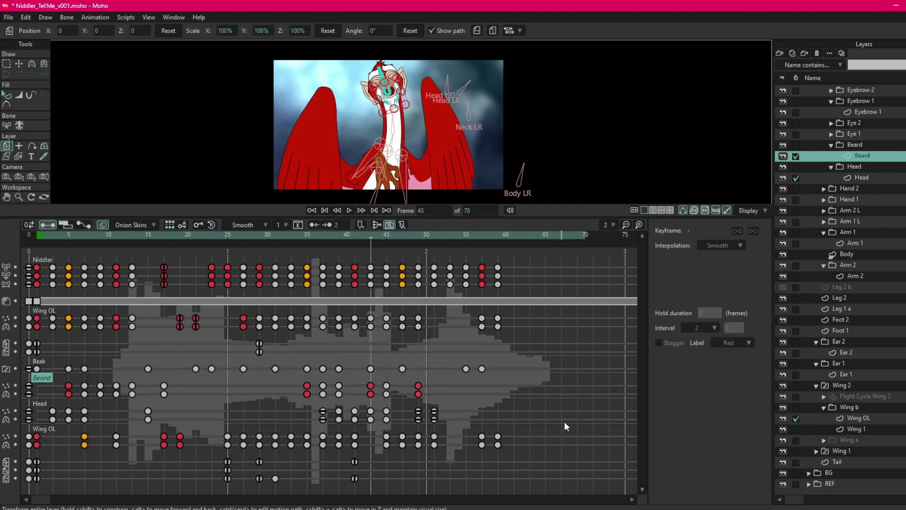
left_click_drag(588, 486, 36, 259)
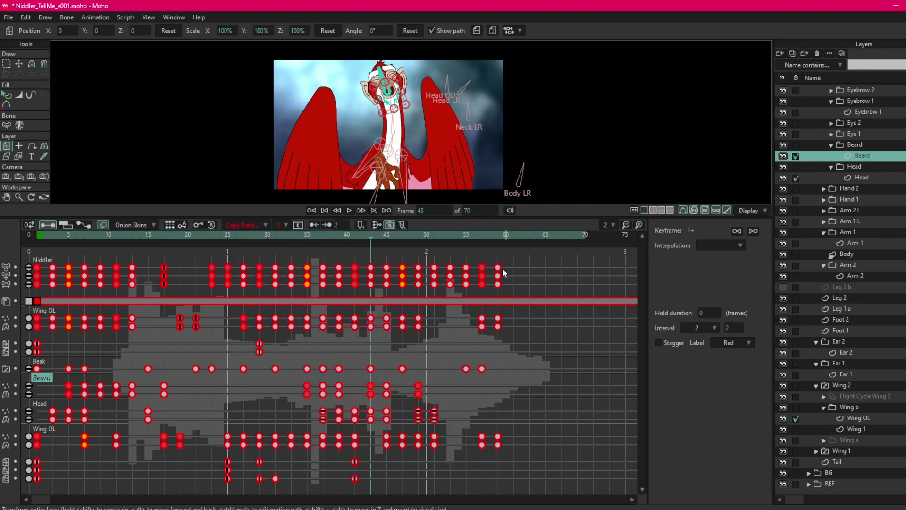
left_click_drag(502, 269, 580, 270)
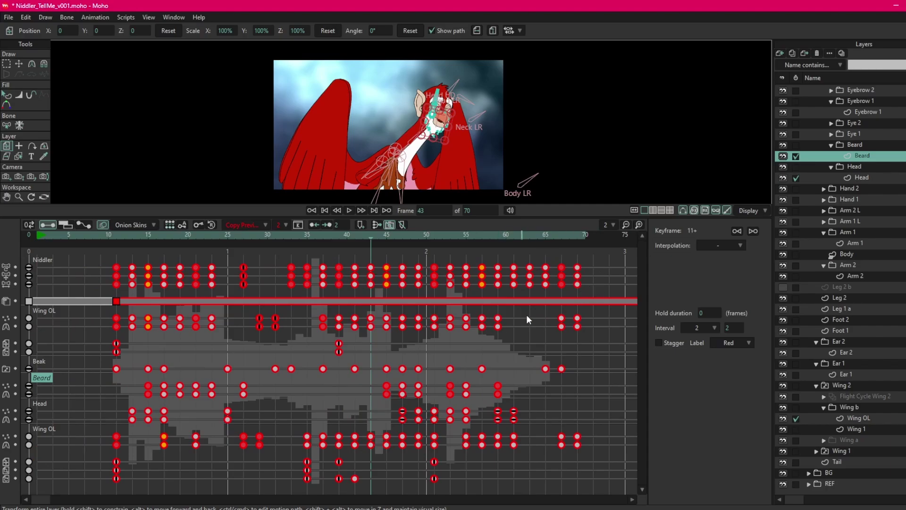
- Scrub through the animation to check the shifted keyframes, stopping at frame 11
left_click_drag(38, 236, 419, 295)
scroll(329, 146, "up", 2)
scroll(328, 146, "down", 3)
scroll(316, 142, "up", 3)
mouse_move(114, 233)
left_mouse_down()
mouse_move(165, 240)
mouse_move(116, 247)
left_mouse_up()
- Select the Wing OL layer inside Wing 1 and scrub to frame 19 to compare its keyframes with the shifted pinned layers
left_click(363, 135)
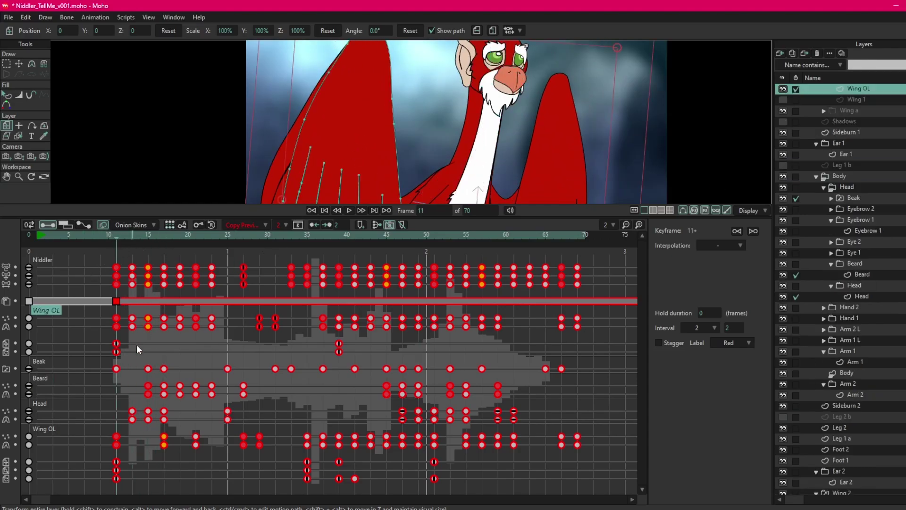
left_click(285, 149)
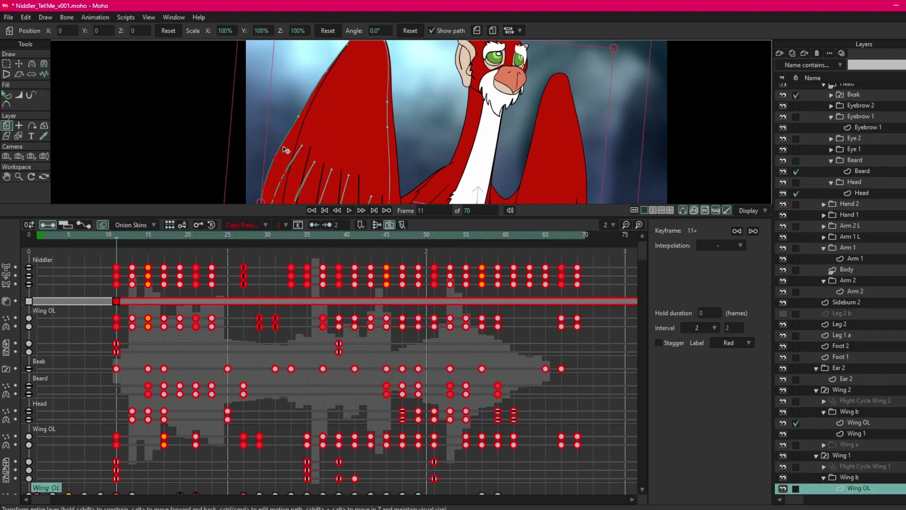
scroll(137, 406, "down", 3)
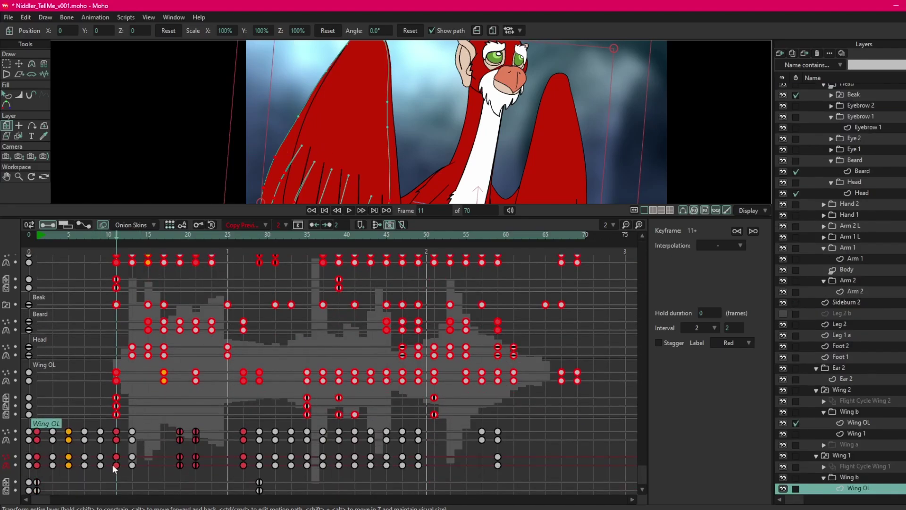
scroll(368, 146, "up", 2)
scroll(362, 144, "down", 5)
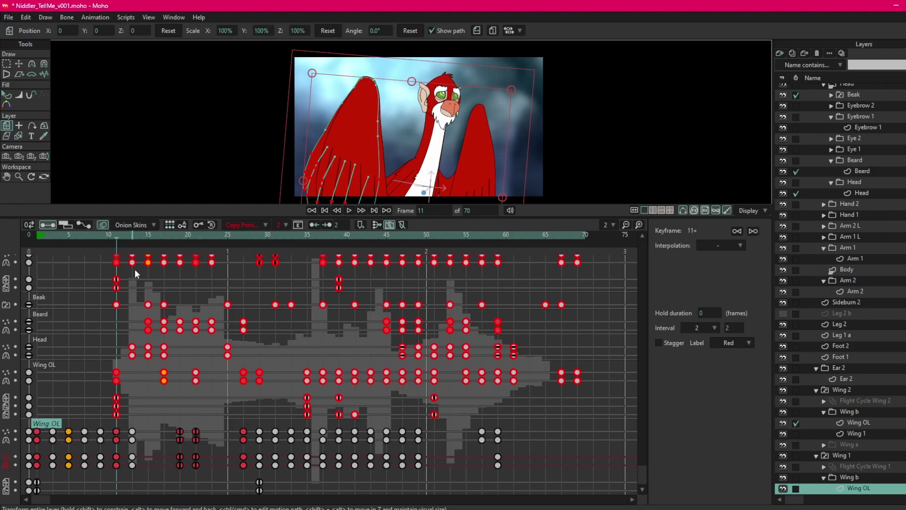
left_click(138, 234)
left_click_drag(138, 233, 180, 243)
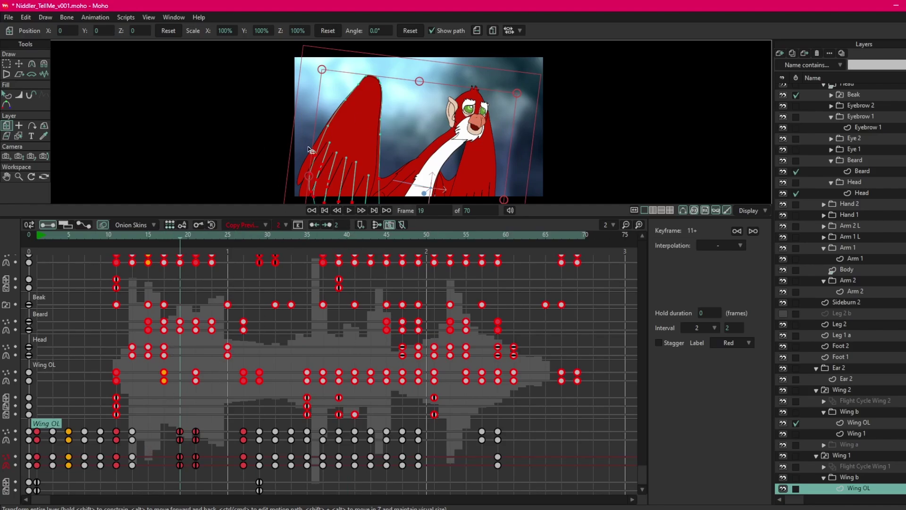
scroll(329, 152, "up", 5)
scroll(330, 154, "down", 5)
scroll(391, 98, "up", 4)
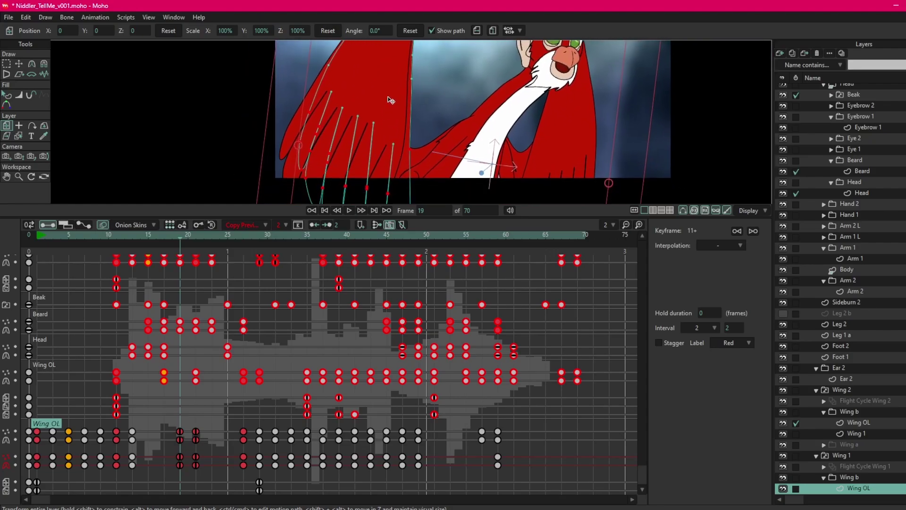
scroll(391, 95, "down", 4)
scroll(405, 136, "up", 4)
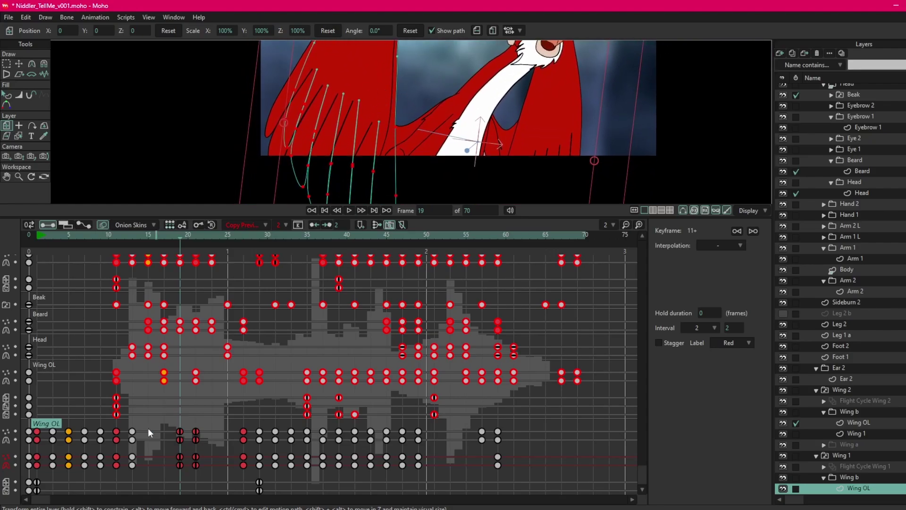
- Select the point keyframes of Wing 1's Wing OL layer from frame 1 onward and shift them forward 10 frames to start at frame 11
left_click(143, 475)
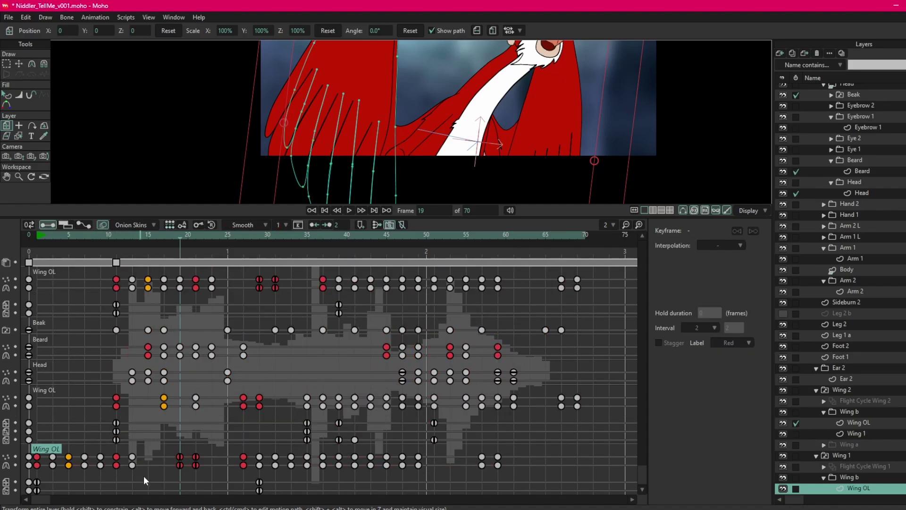
left_click_drag(514, 452, 36, 468)
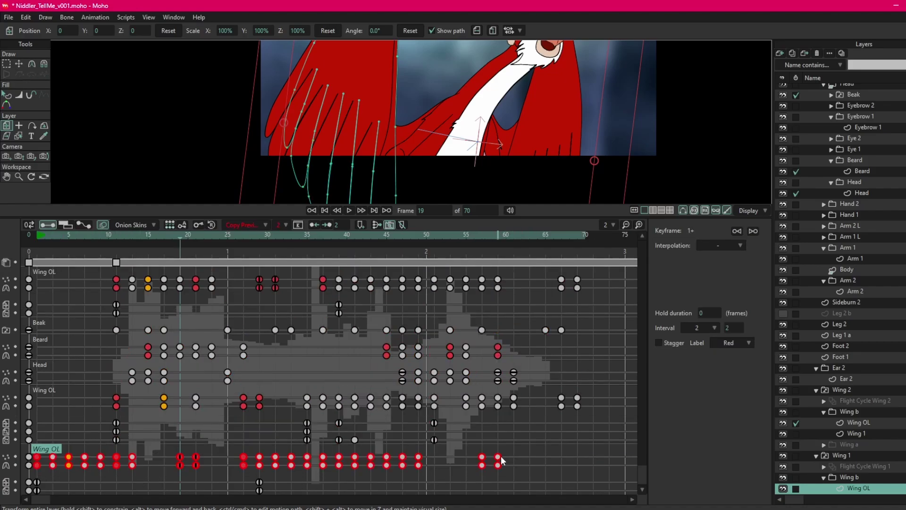
left_click_drag(499, 460, 578, 460)
- Enlarge the canvas area and scrub to frames 35 and 29 to examine how Wing 1's outline matches the character's motion
scroll(472, 142, "down", 3)
left_click_drag(431, 216, 430, 247)
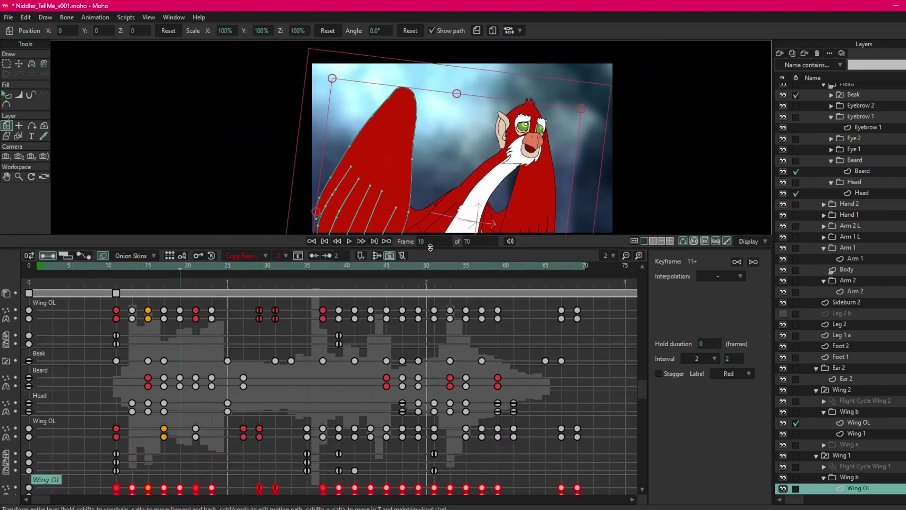
left_click_drag(120, 273, 308, 274)
scroll(308, 274, "down", 2)
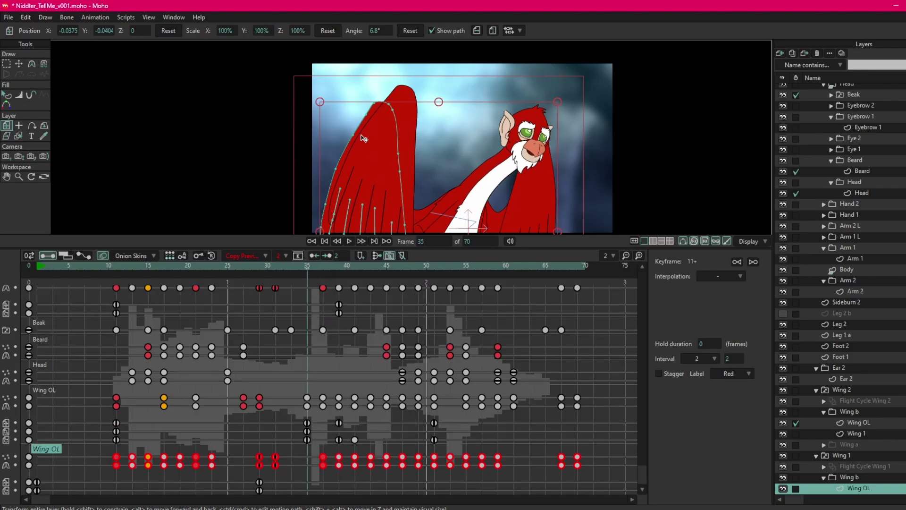
left_click_drag(364, 147, 327, 108)
left_click_drag(307, 267, 258, 284)
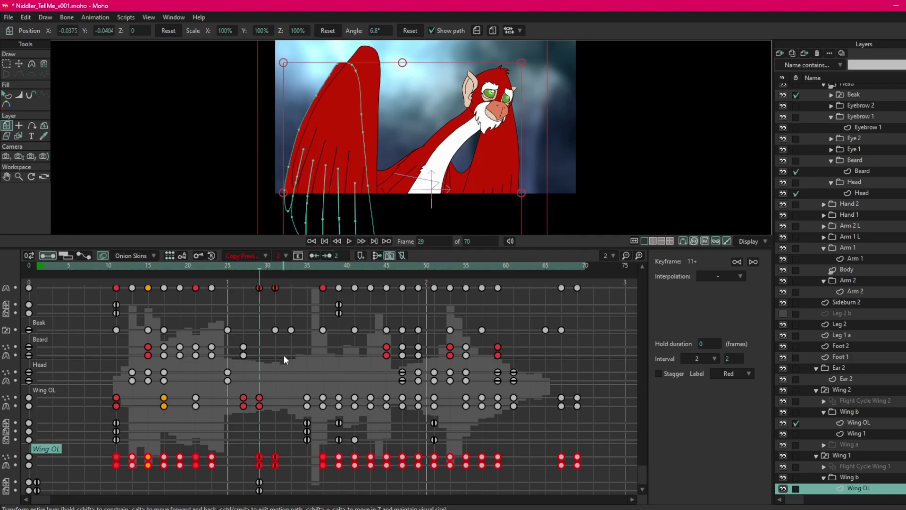
- Move the layer transform keyframes at frame 29 of Wing 1's Wing OL layer to frame 39
left_click(259, 486)
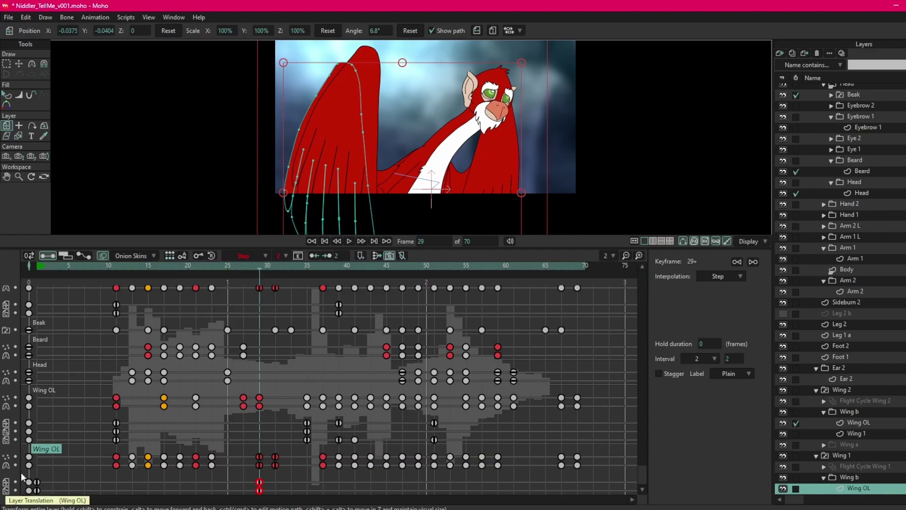
left_click(262, 494)
left_click(260, 483)
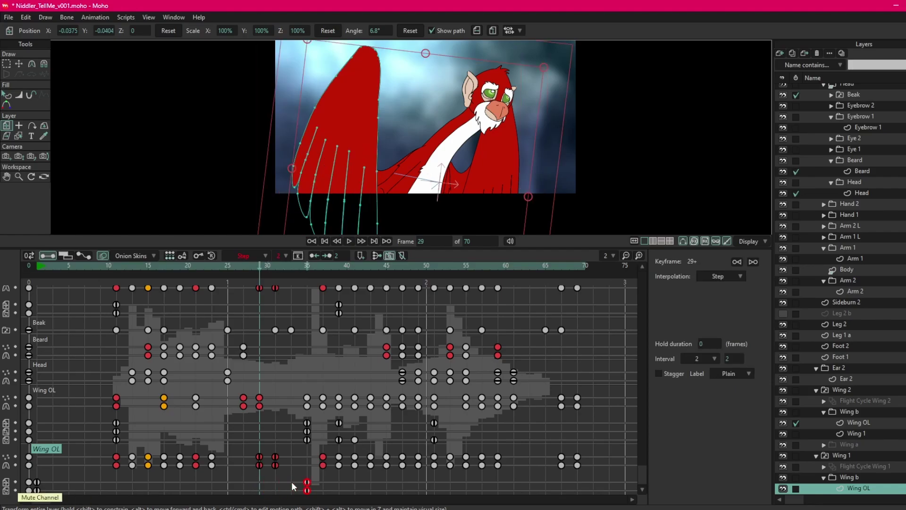
left_click_drag(265, 482, 339, 483)
- Scrub to frame 42, back to frame 1 and forward to frame 8 to check the wing and character poses
left_click_drag(329, 265, 364, 275)
left_click(382, 474)
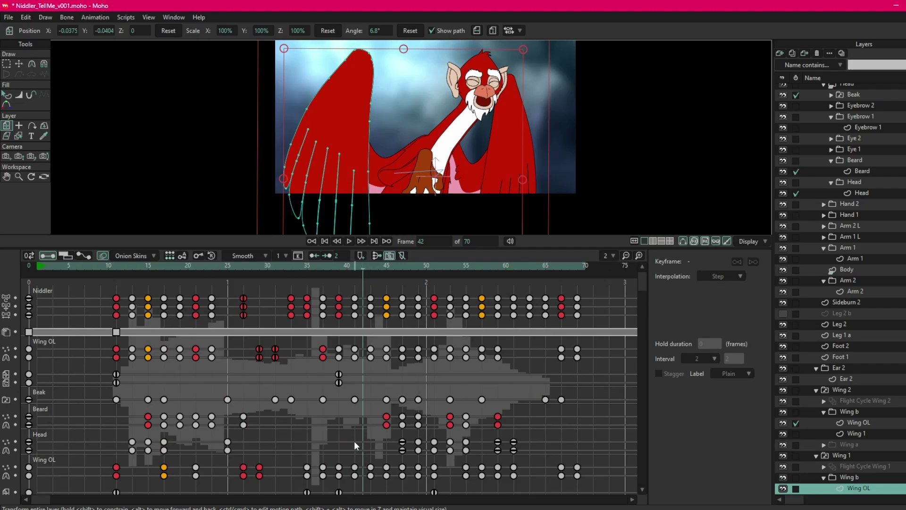
scroll(356, 433, "down", 3)
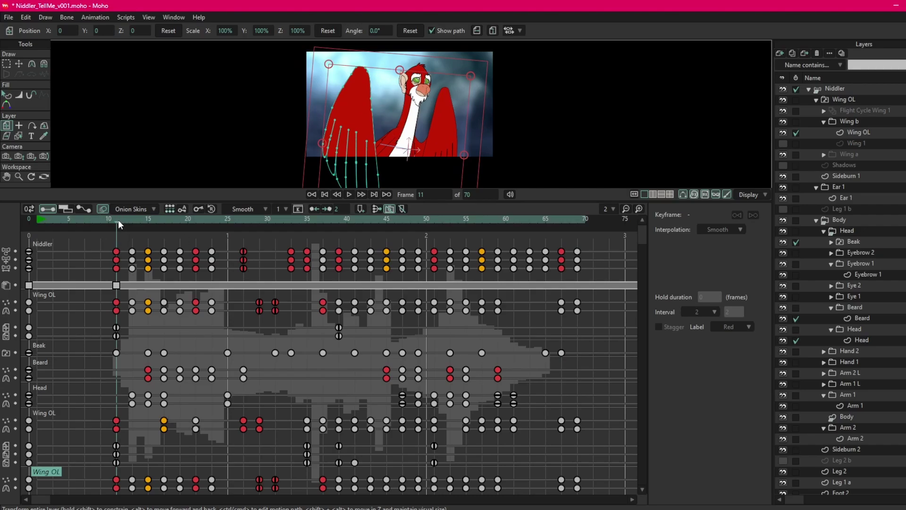
left_click_drag(117, 219, 33, 236)
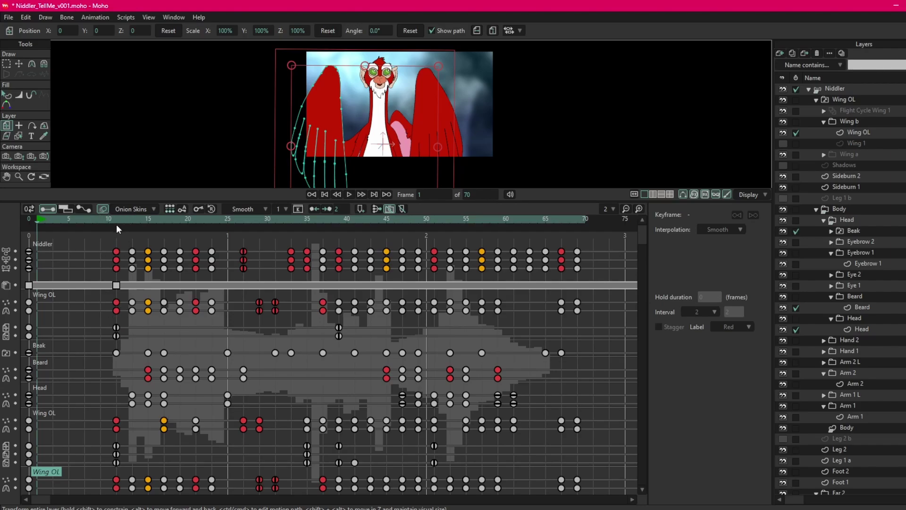
scroll(115, 358, "down", 1)
scroll(131, 429, "up", 1)
mouse_move(39, 221)
left_mouse_down()
mouse_move(79, 222)
mouse_move(27, 226)
mouse_move(115, 228)
mouse_move(31, 230)
mouse_move(49, 231)
left_mouse_up()
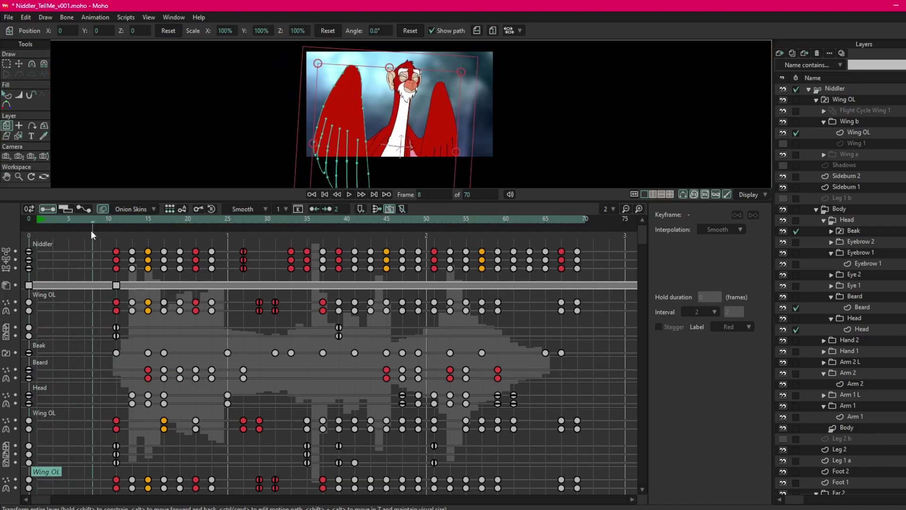
- Scrub the opening frames up to frame 11 to examine the character's pose before the shifted keyframes begin
left_click_drag(91, 230, 115, 241)
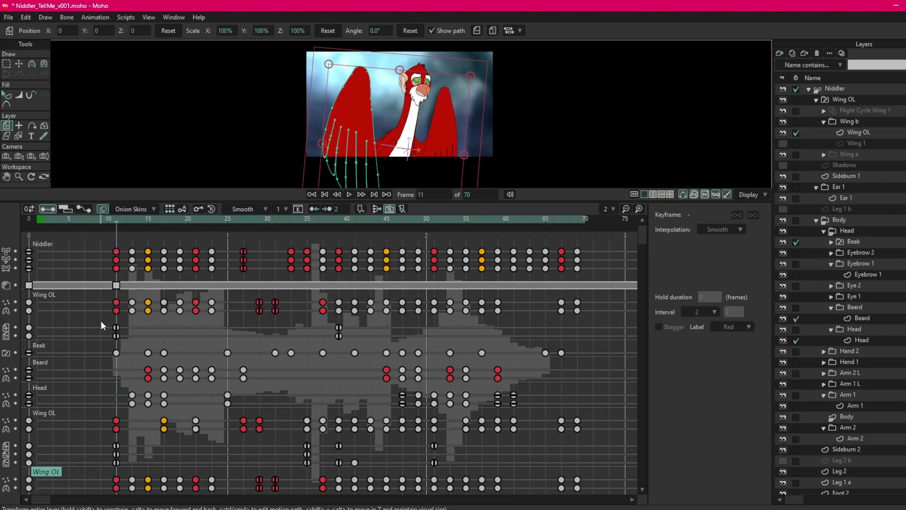
left_click(41, 221)
left_click_drag(40, 221, 115, 231)
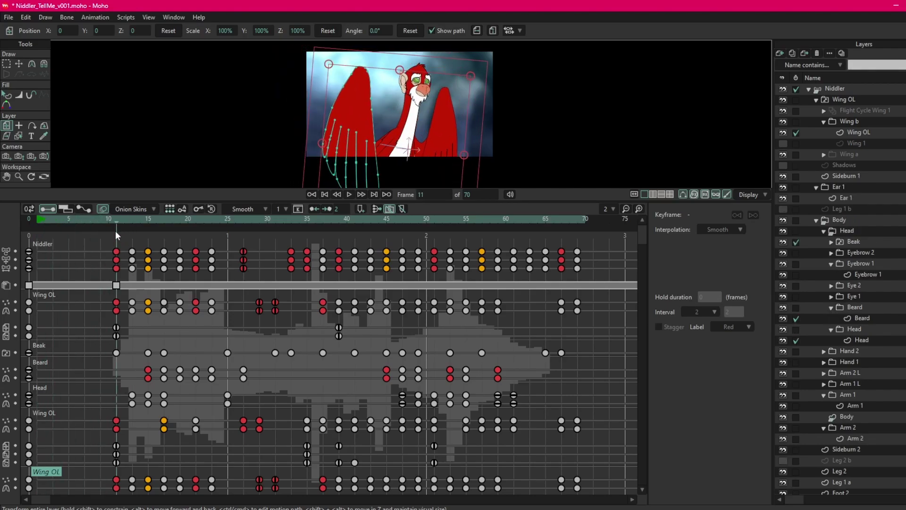
- Go through the pinned Niddler, Wing OL, Beak, Beard and Head layers to examine their keyframes against frame 11
left_click(41, 242)
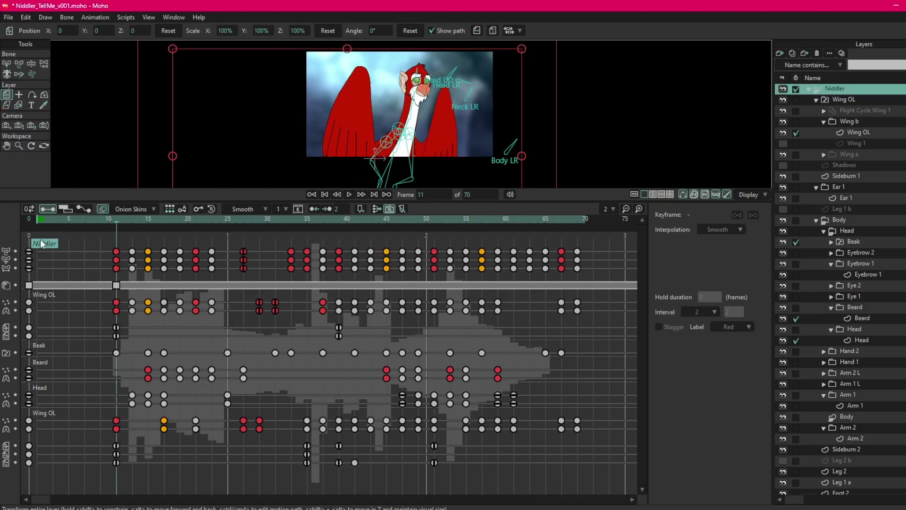
left_click(43, 293)
left_click(44, 345)
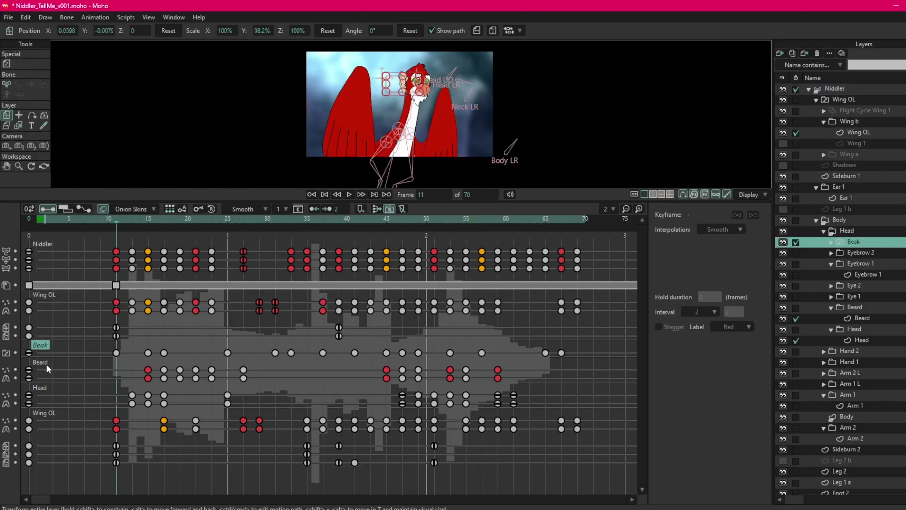
left_click(46, 363)
left_click(42, 388)
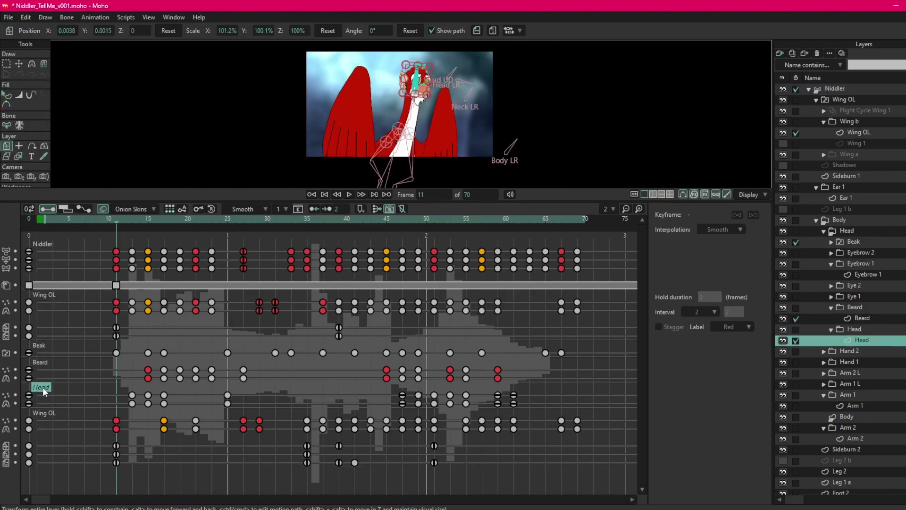
left_click(44, 413)
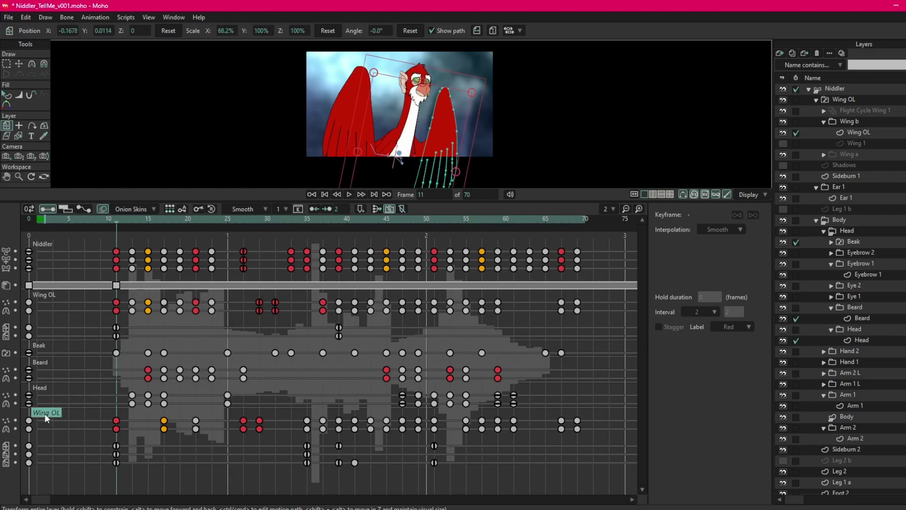
left_click(45, 388)
left_click(43, 362)
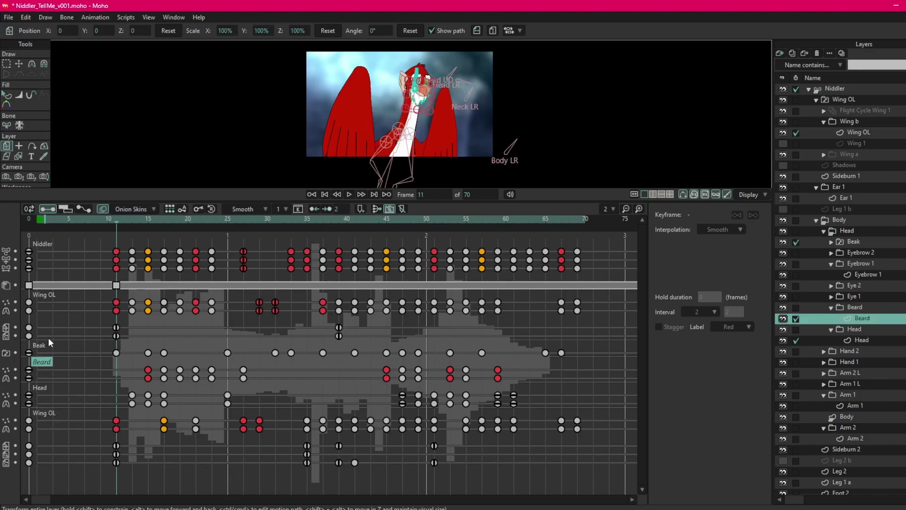
left_click(46, 344)
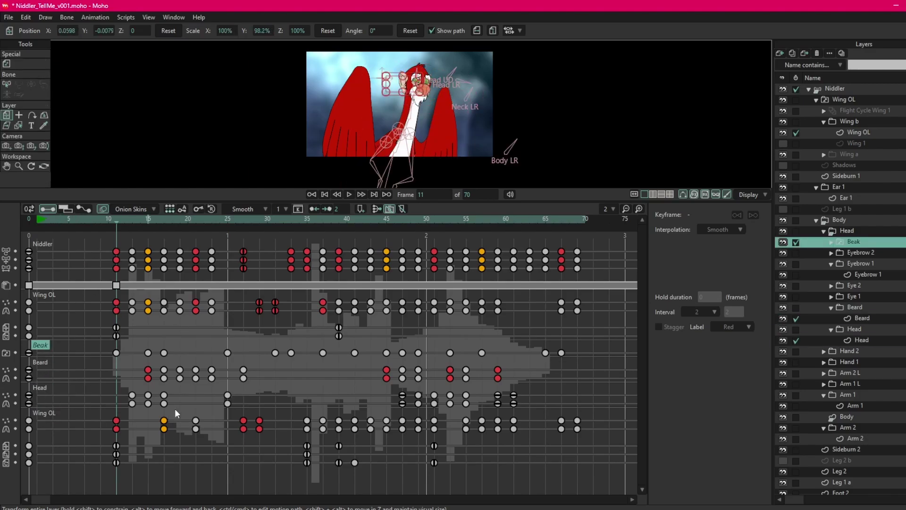
- Copy Niddler's bone keyframes and layer order keyframe from frame 11 to frame 1
left_click(43, 245)
left_click(46, 294)
left_click(42, 243)
left_click_drag(98, 249, 123, 278)
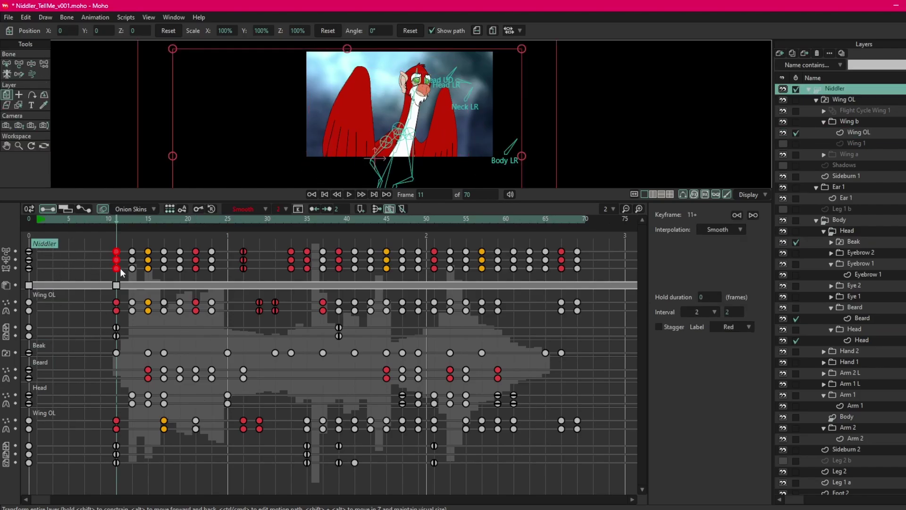
left_click(42, 219)
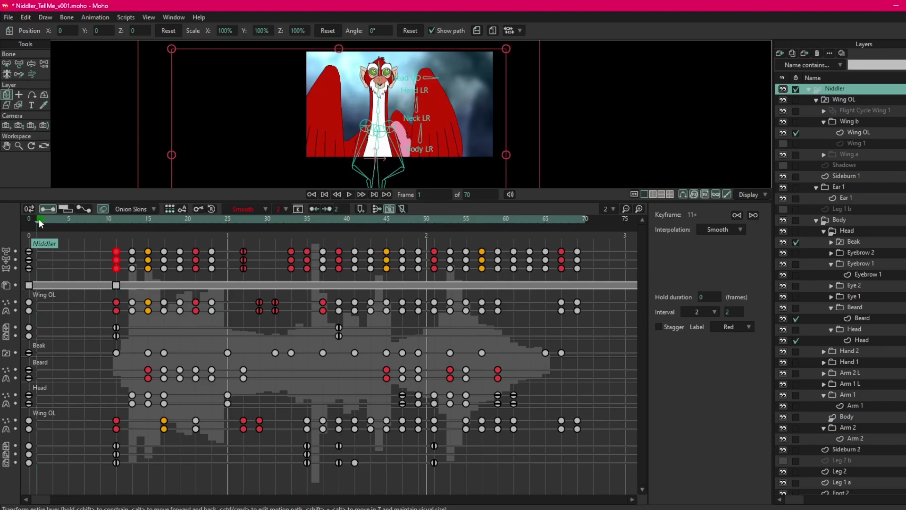
key("ctrl+v")
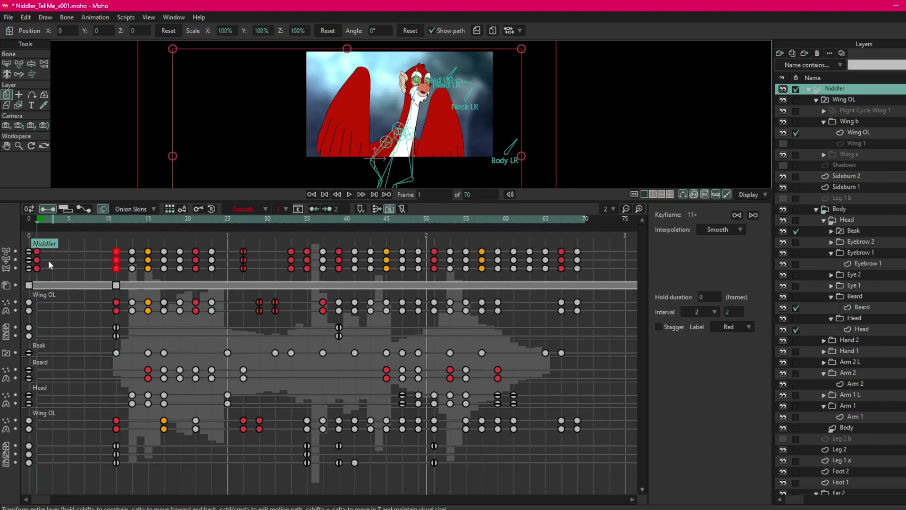
left_click(116, 285)
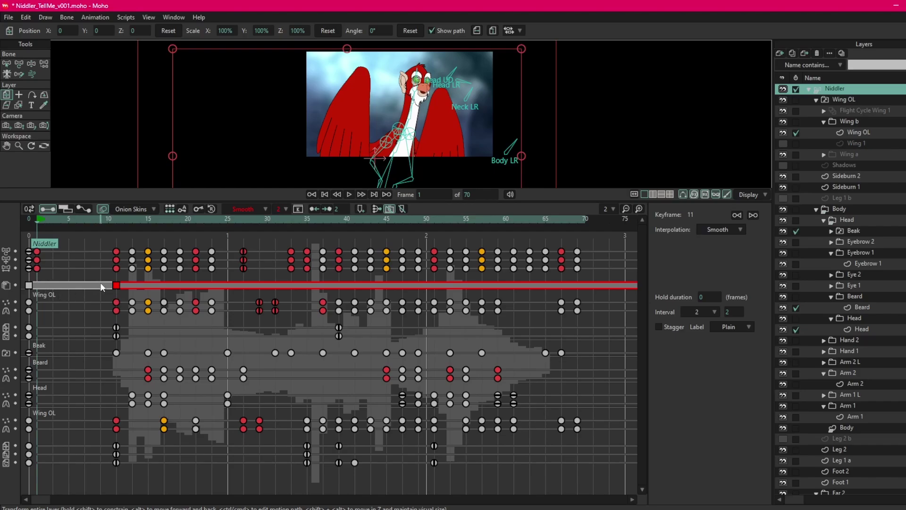
- Copy the point keyframes and the stepped layer keyframes of the first pinned Wing OL layer from frame 11 to frame 1
left_click(47, 295)
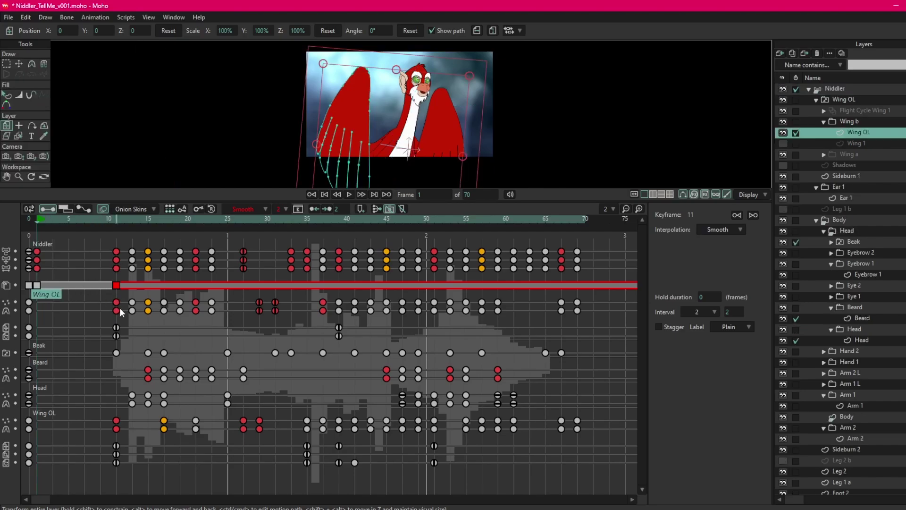
left_click(116, 310)
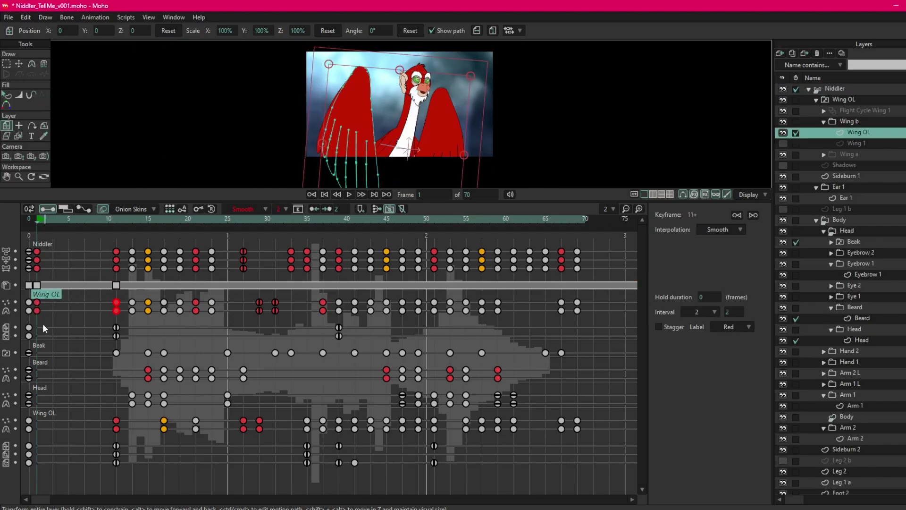
left_click(40, 345)
left_click_drag(99, 322, 126, 338)
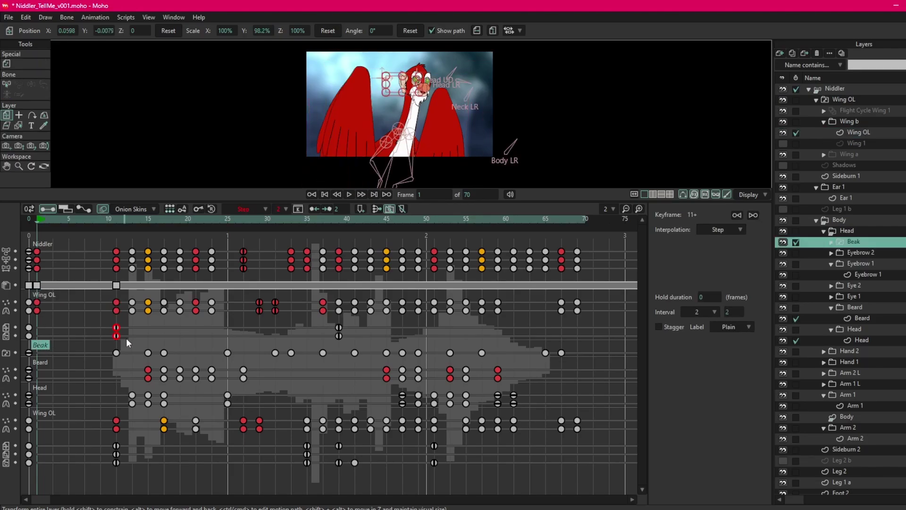
left_click(100, 319)
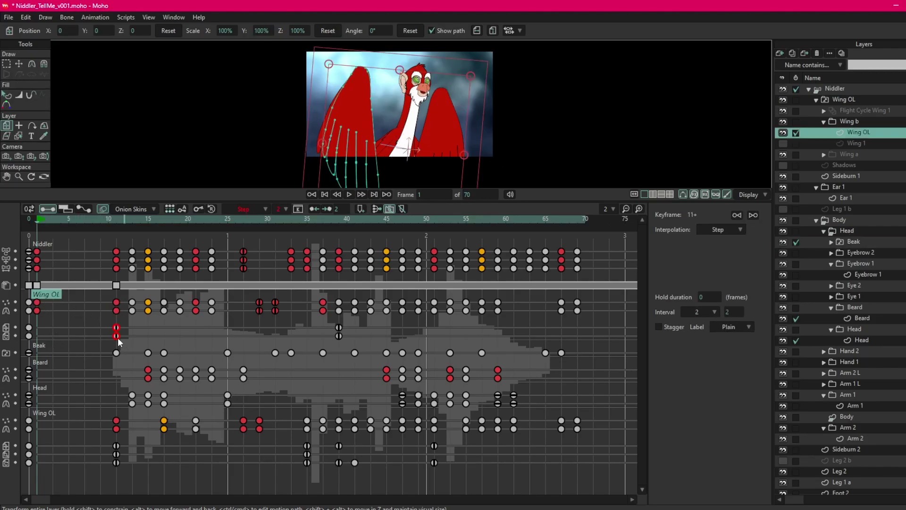
- Copy the Beak's switch keyframe at frame 11 and the Beard's point keyframes at frame 15 to frame 1
left_click(43, 345)
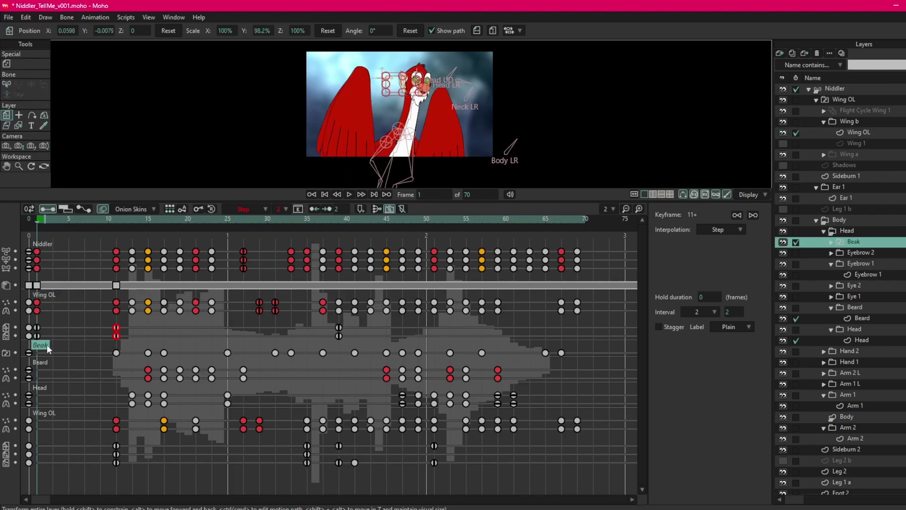
left_click(116, 352)
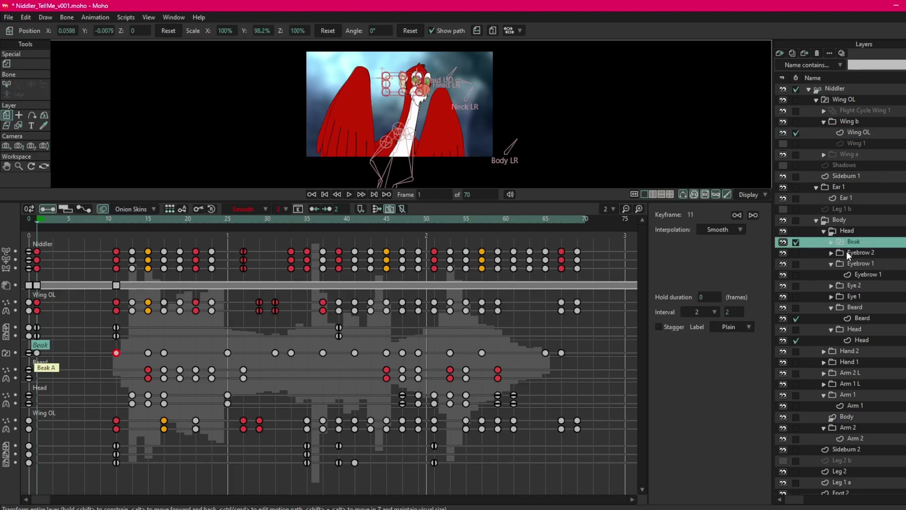
left_click(119, 367)
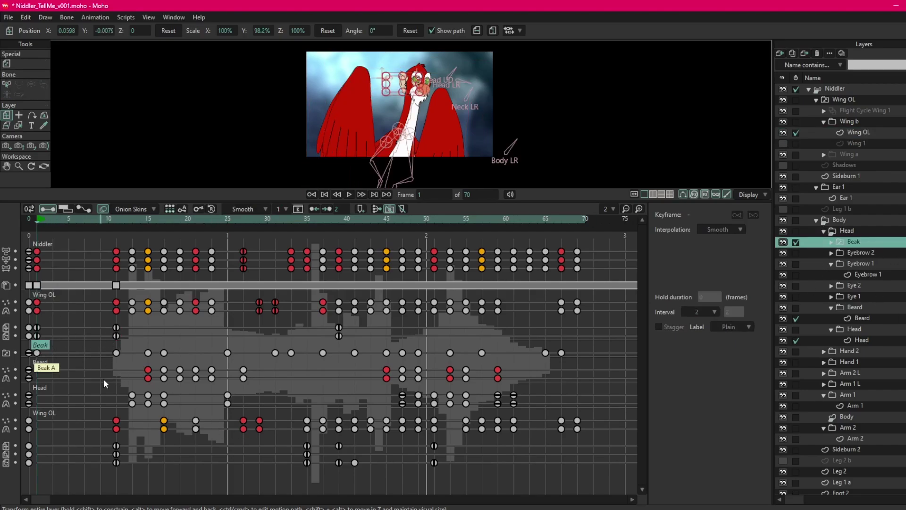
left_click_drag(140, 365, 154, 383)
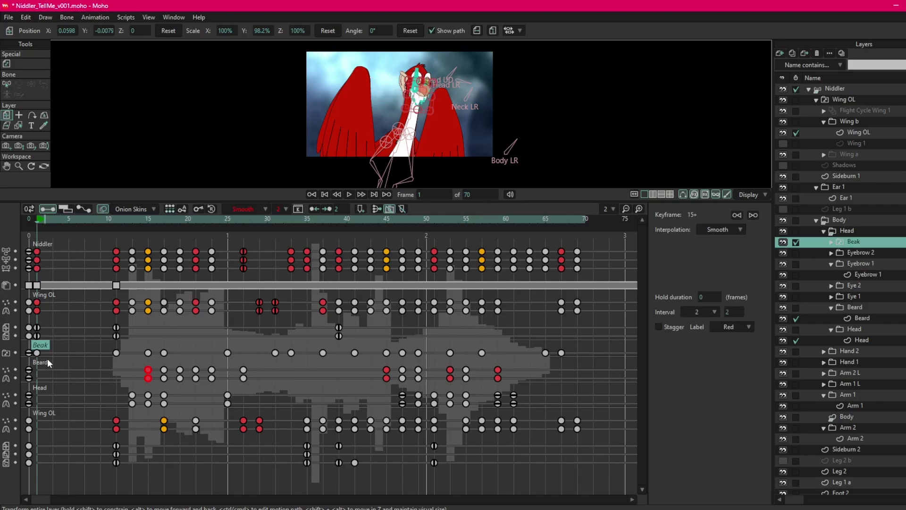
left_click(47, 358)
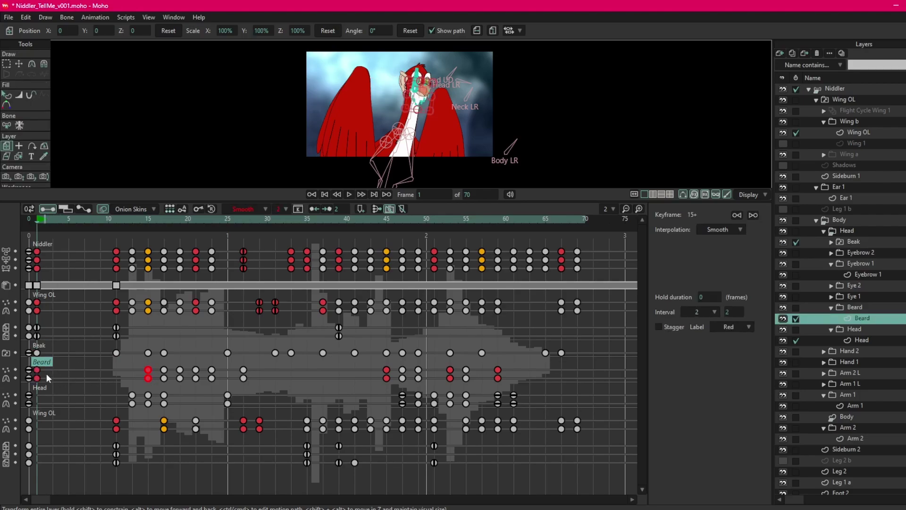
- Copy the Head's point keyframes at frame 13 and all of Wing 2's Wing OL keyframes at frame 11 to frame 1
left_click(43, 387)
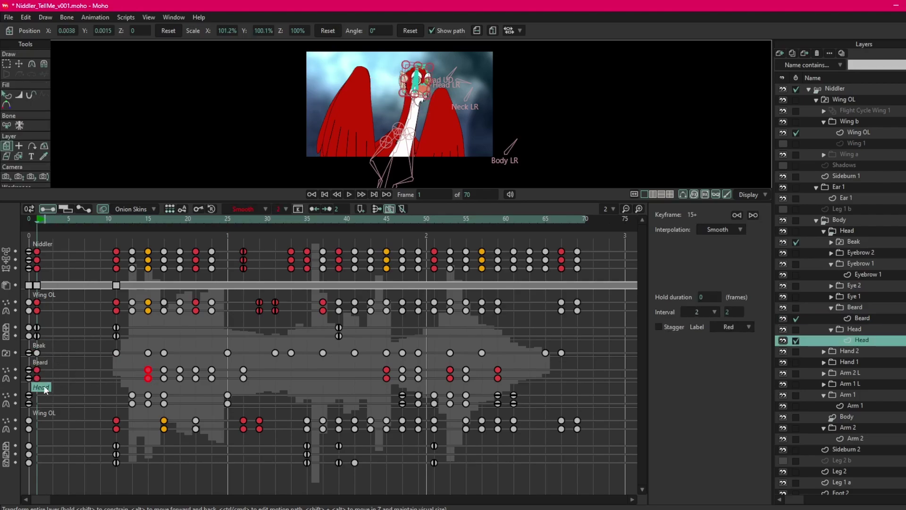
left_click(120, 389)
left_click_drag(134, 402, 124, 467)
left_click(47, 411)
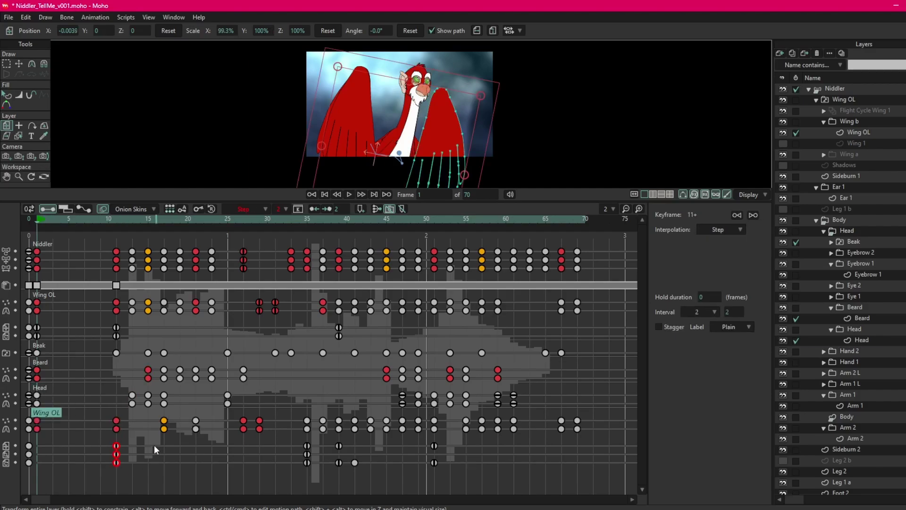
key("ctrl+c")
key("ctrl+v")
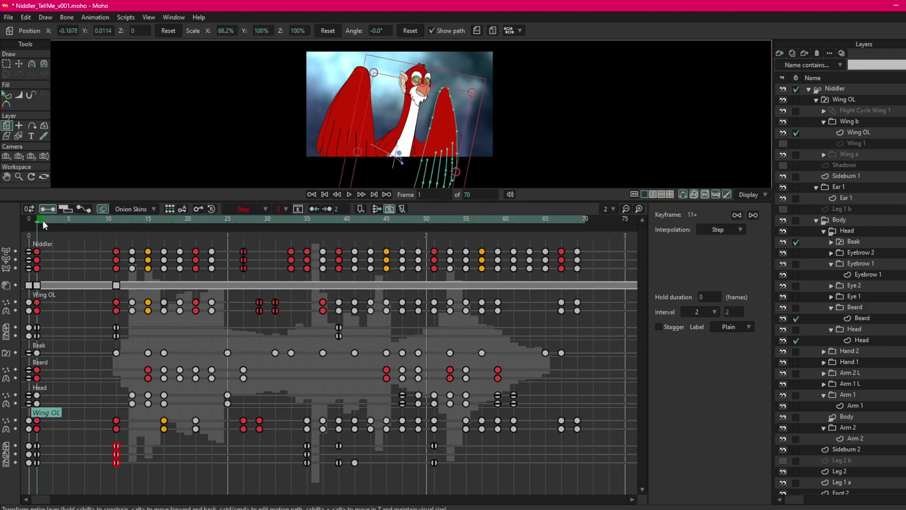
- Scrub through the animation and back to frame 1 to check the opening pose
left_click_drag(42, 220, 107, 224)
left_click_drag(56, 242, 458, 255)
mouse_move(41, 222)
left_mouse_down()
mouse_move(110, 223)
mouse_move(38, 237)
left_mouse_up()
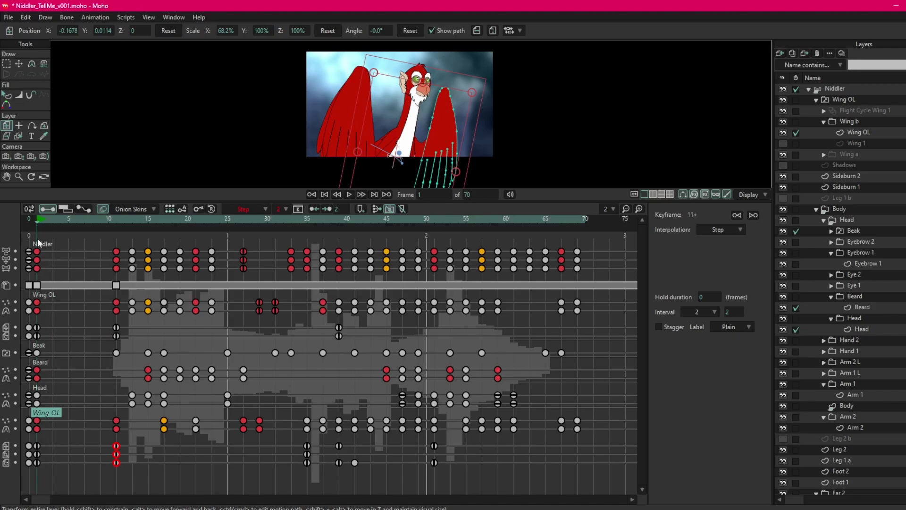
- Copy the point keyframes of Wing 1's Wing OL layer from frame 11 to frame 1 and check the motion to frame 33
left_click(322, 127)
scroll(83, 452, "down", 1)
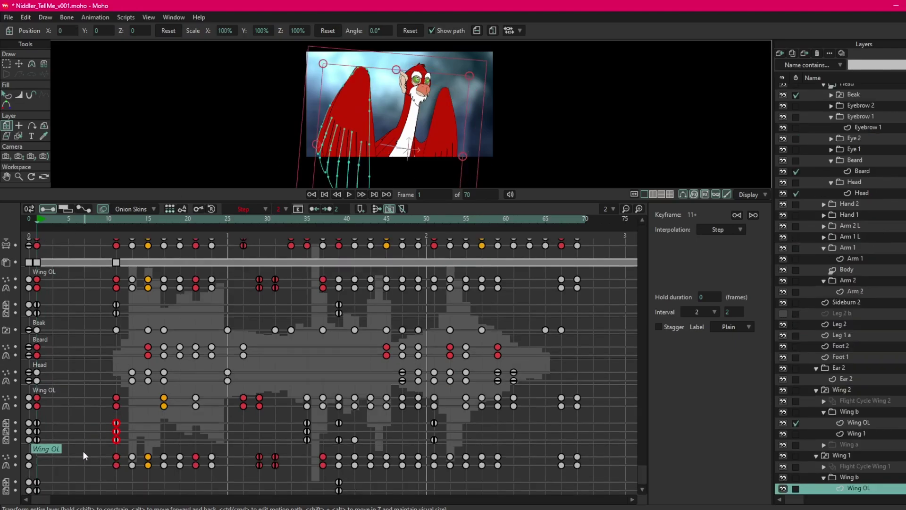
left_click_drag(103, 456, 80, 304)
left_click_drag(44, 222, 291, 259)
- Unpin the channels of both pinned Wing OL layers, Head, Beard, Beak and Niddler from the timeline
scroll(301, 326, "up", 1)
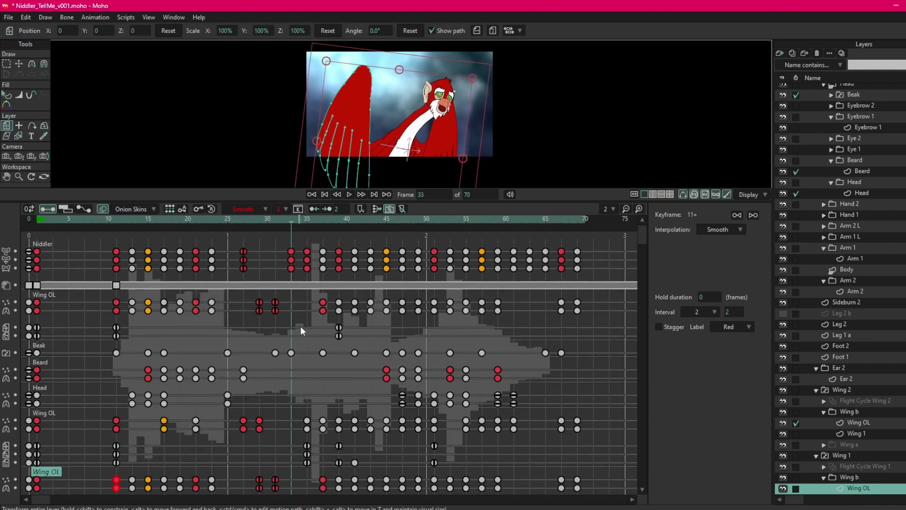
left_click(796, 421)
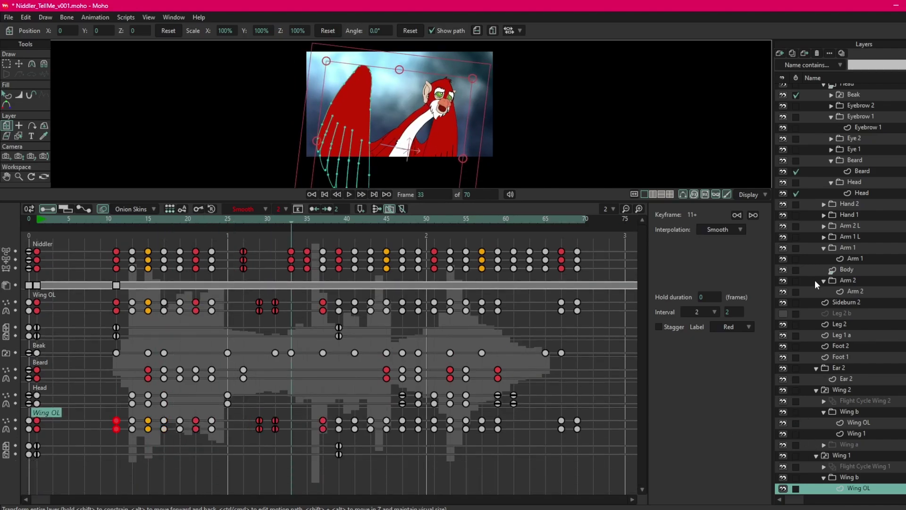
left_click(796, 193)
left_click(796, 171)
scroll(811, 219, "up", 2)
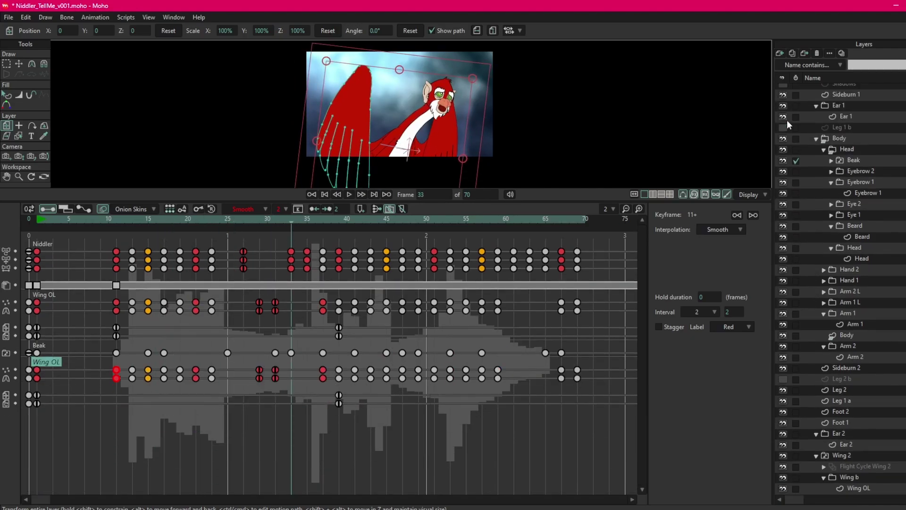
left_click(796, 159)
scroll(797, 220, "up", 3)
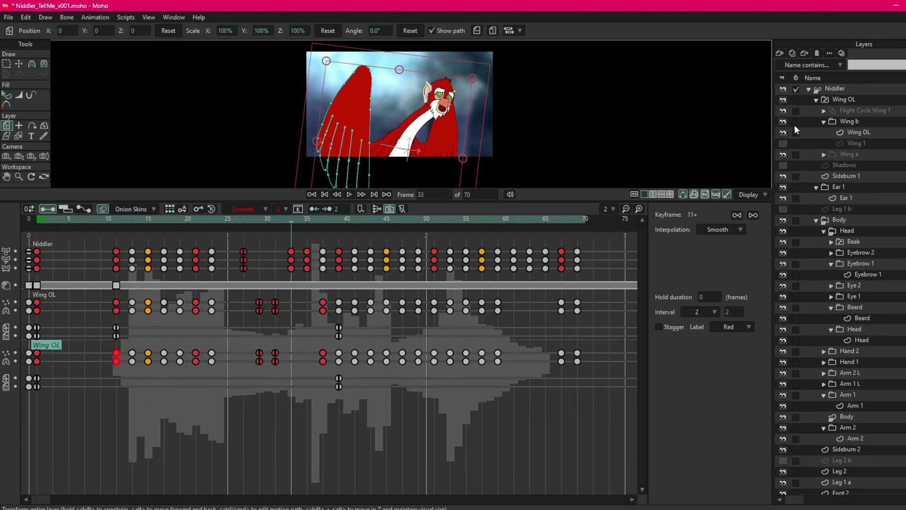
left_click(796, 88)
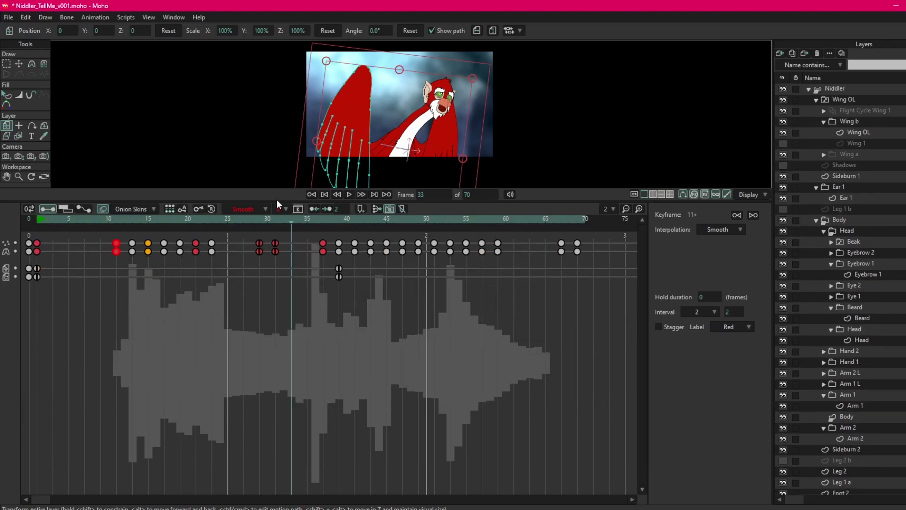
- Clear the keyframe selection and select the Eyebrow 1 layer, enlarging the timeline area to show its channels
left_click_drag(277, 201, 267, 460)
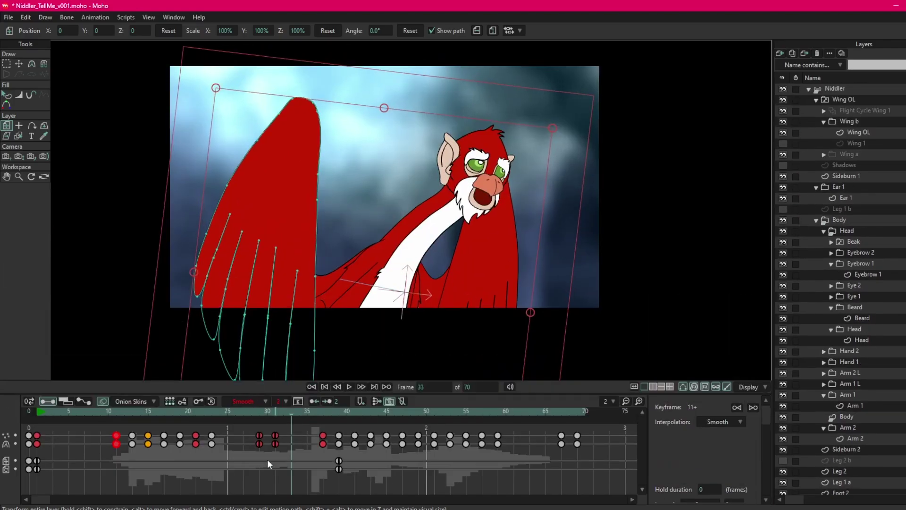
left_click(128, 454)
scroll(496, 158, "up", 5)
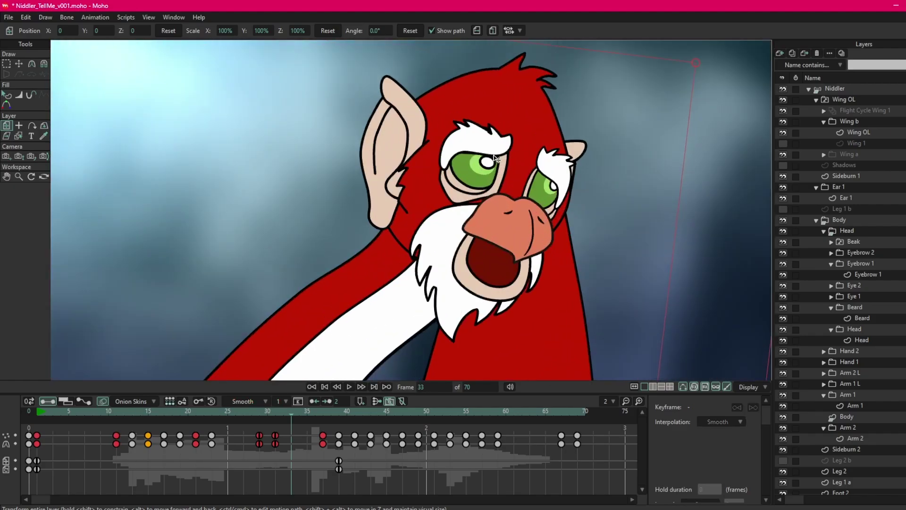
scroll(496, 158, "up", 2)
left_click(462, 139)
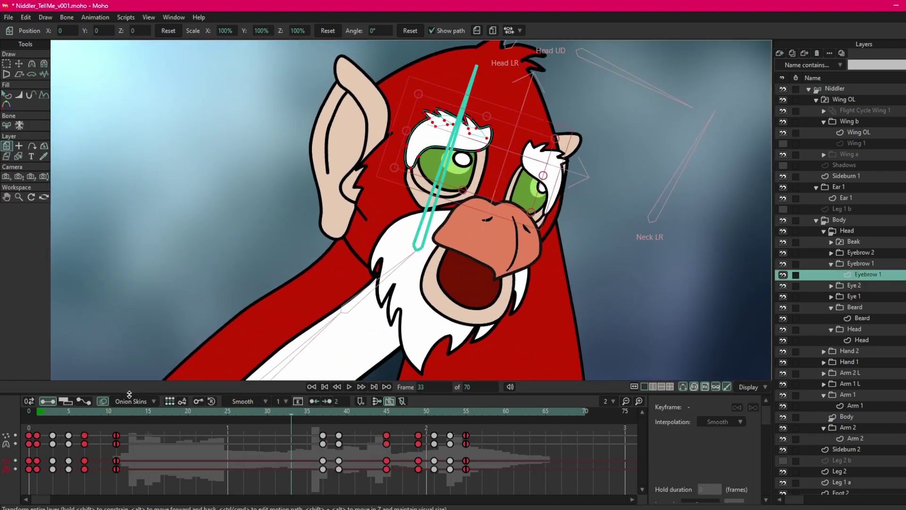
left_click_drag(129, 394, 128, 296)
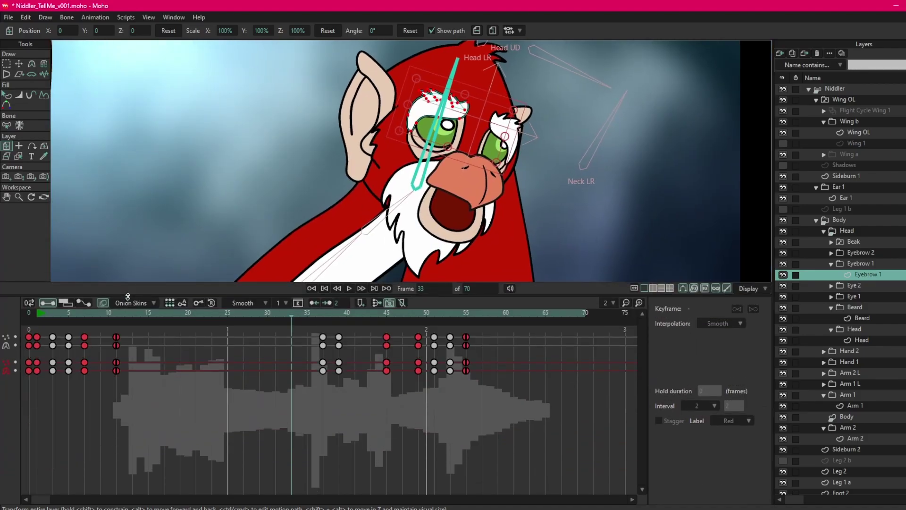
- Select the Eye 2 layer from the artwork and pin its channels to the timeline
left_click(423, 126)
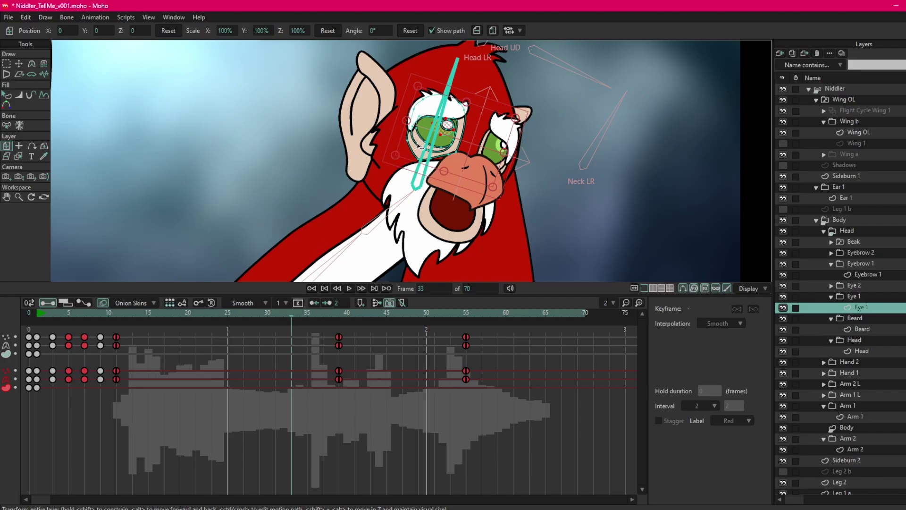
scroll(422, 144, "up", 3)
left_click(561, 163)
left_click(543, 196)
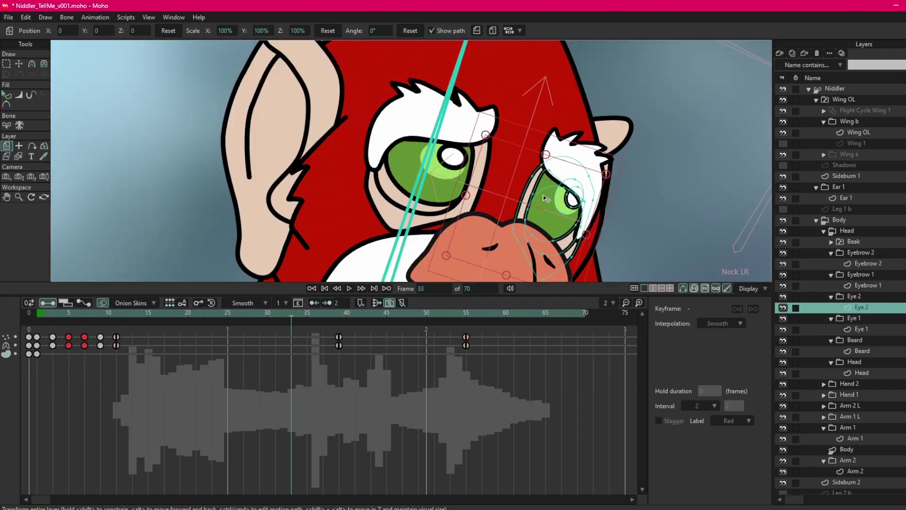
scroll(716, 266, "down", 2)
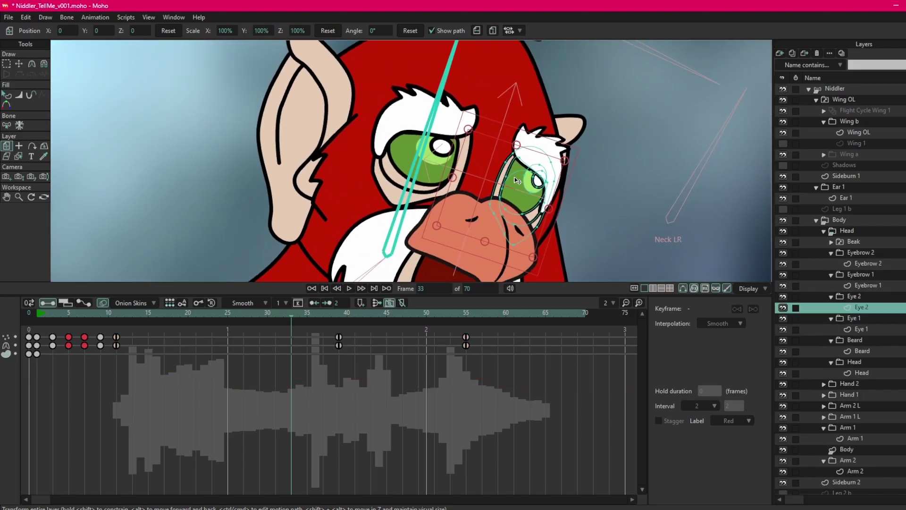
left_click(795, 308)
- Pin the channels of the Eyebrow 2, Eyebrow 1 and Eye 1 layers to the timeline as well
left_click(534, 145)
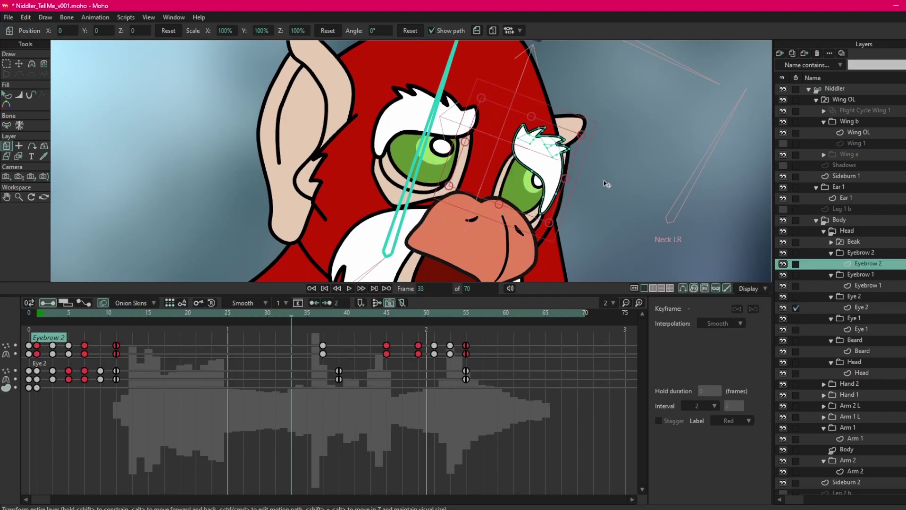
left_click(796, 263)
left_click(404, 110)
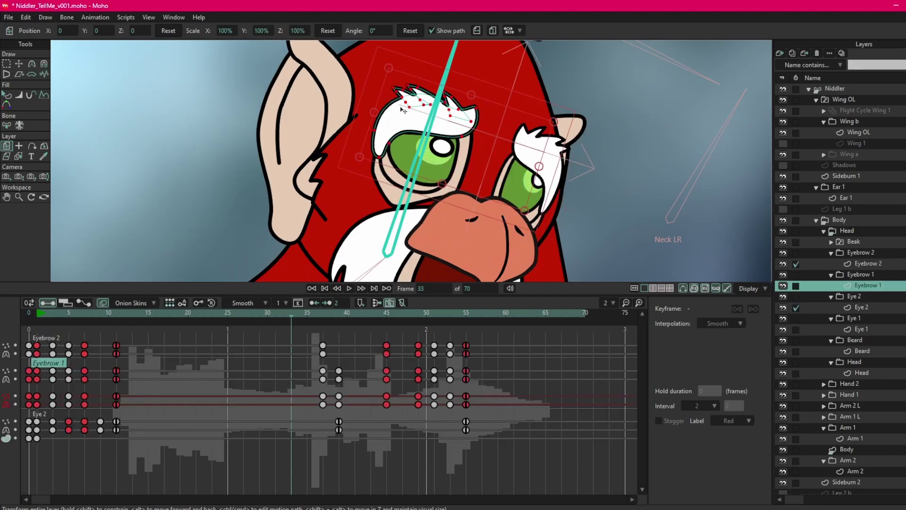
left_click(796, 285)
left_click(393, 152)
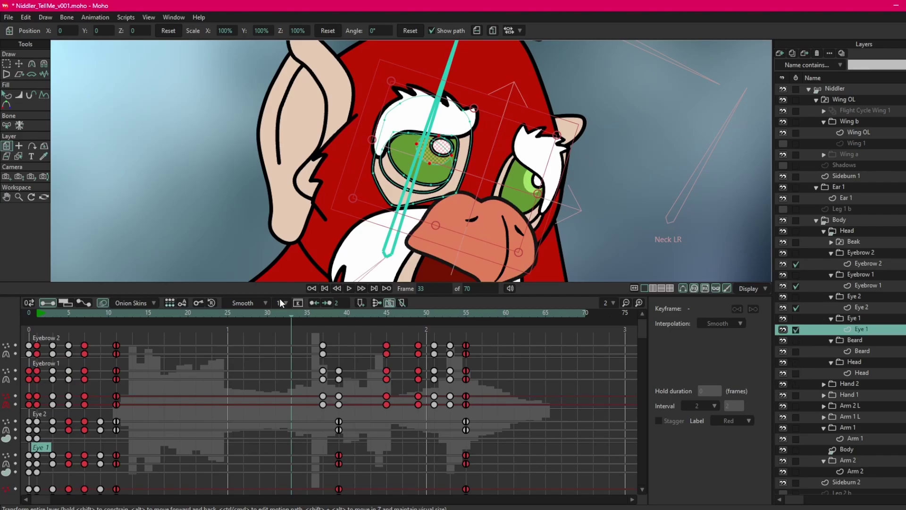
- Resize the timeline to show all four pinned layers and switch the active layer from Eye 1 through Eye 2 and Eyebrow 1 to Eyebrow 2
left_click_drag(280, 295, 272, 234)
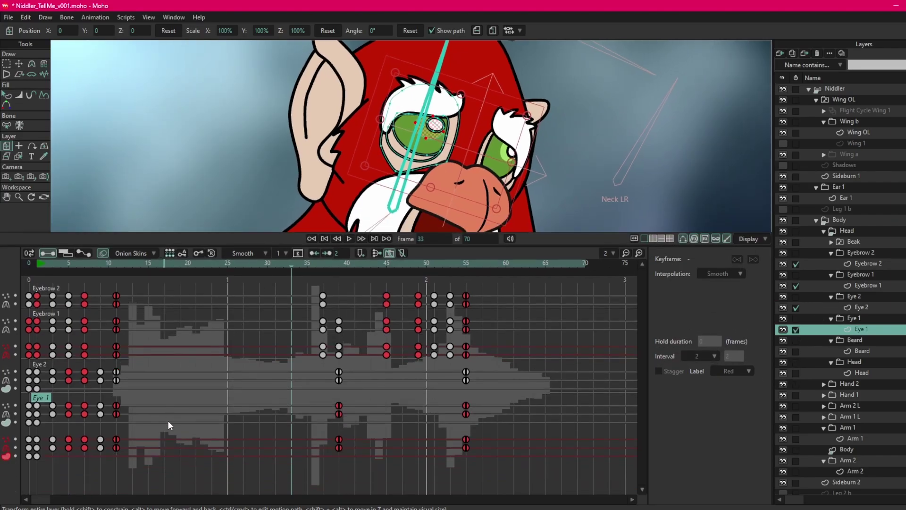
left_click(188, 421)
left_click(41, 365)
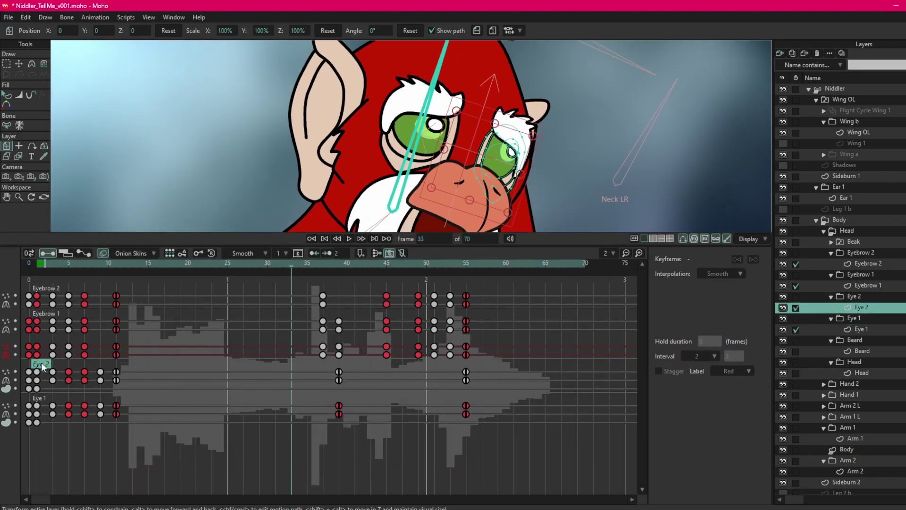
left_click(43, 314)
left_click(43, 289)
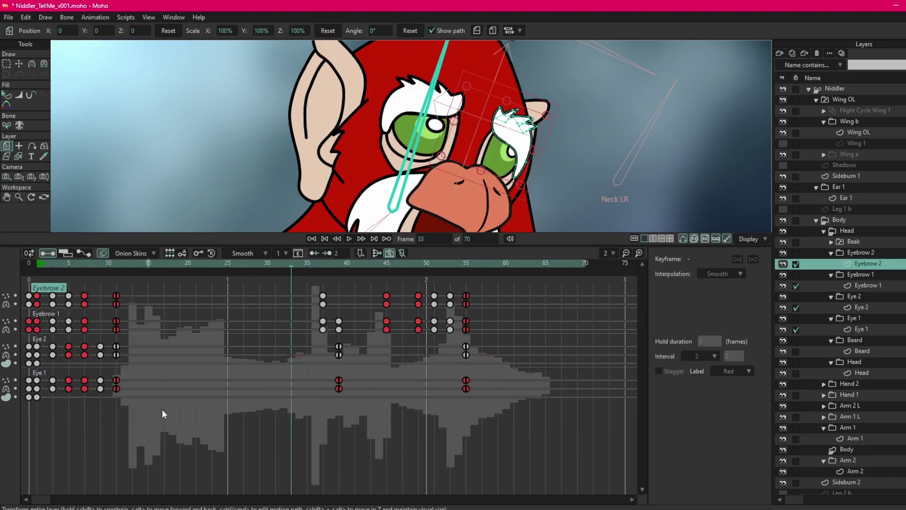
left_click_drag(263, 245, 263, 282)
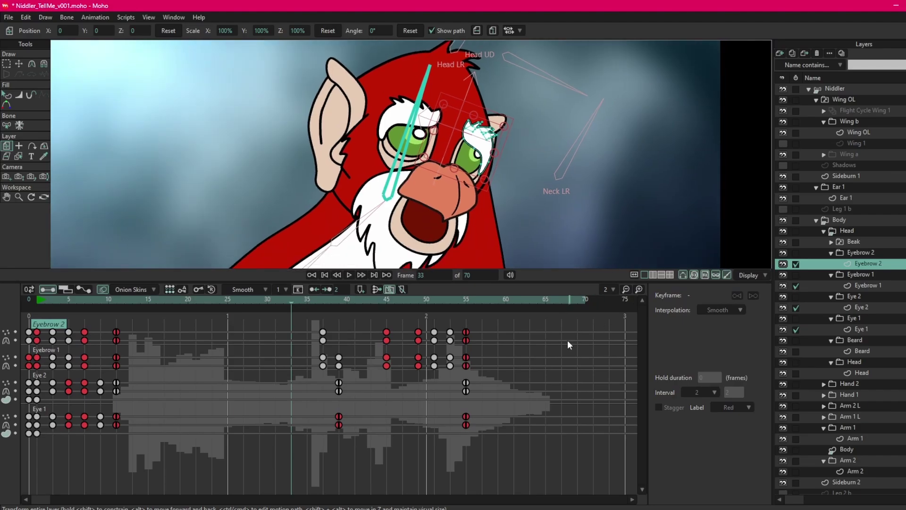
- Set the push interval to 10 at frame 1 and select all keyframes of the four eyebrow and eye layers from frame 1 onward
left_click_drag(553, 328, 41, 449)
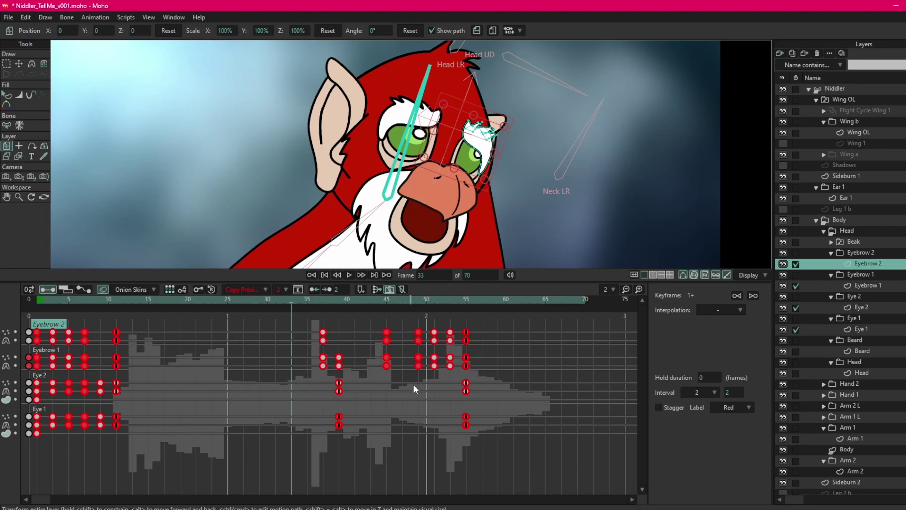
left_click(41, 301)
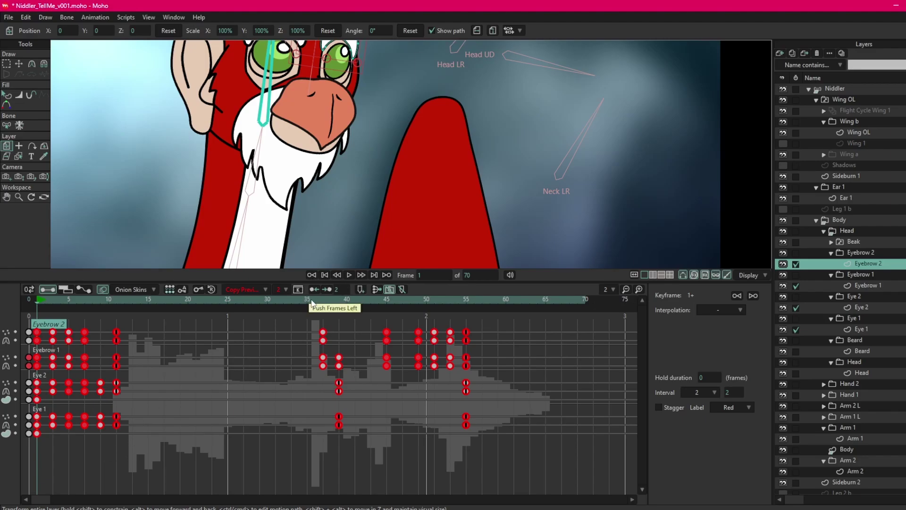
left_click(341, 290)
key("Return")
left_click(342, 289)
type("10")
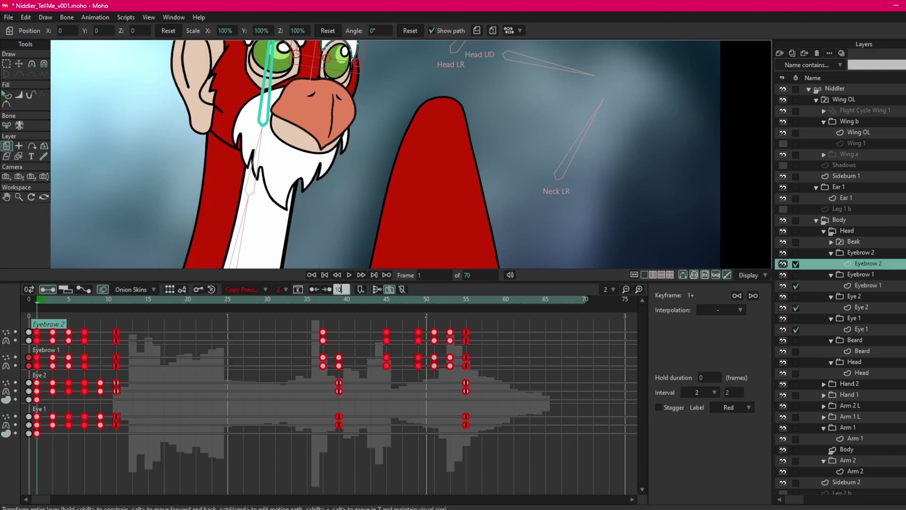
left_click(347, 328)
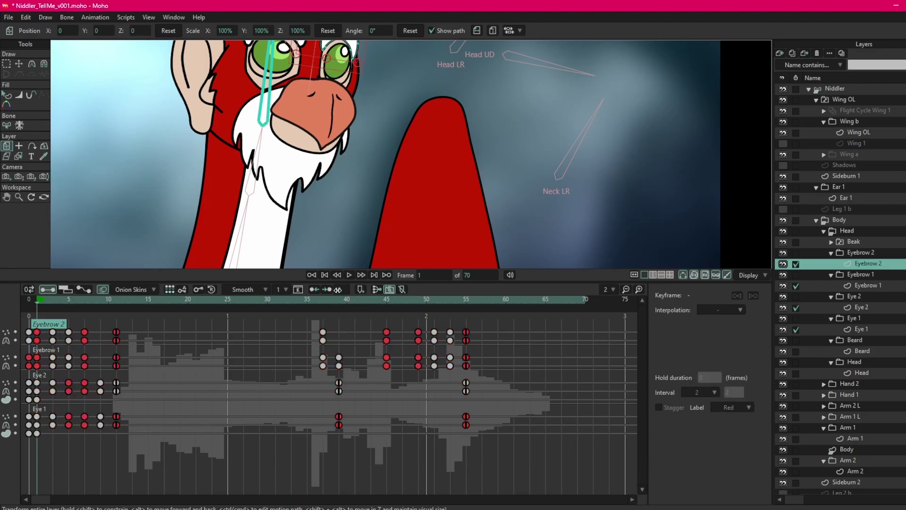
left_click_drag(499, 323, 36, 444)
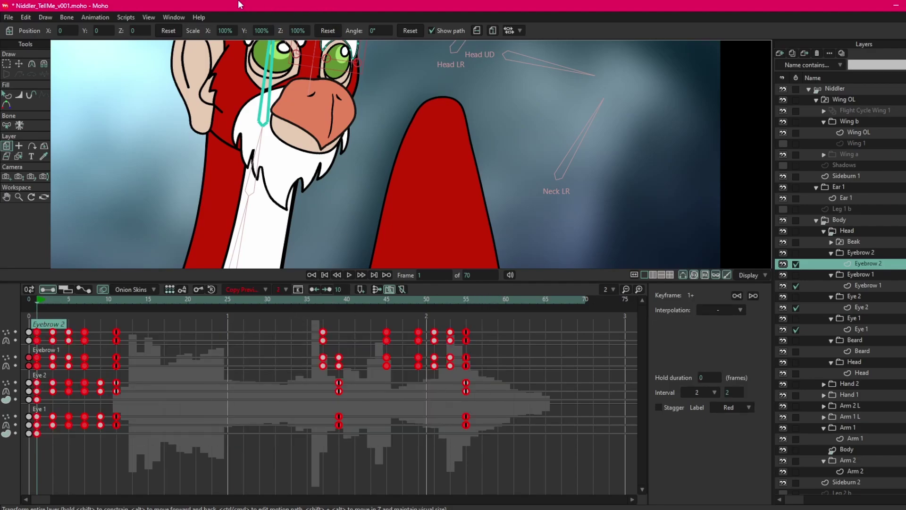
- Switch to the Moho 14 Users Manual in the browser and read in 16.10 Push Frames Left/Right which keyframes are affected
left_click(202, 16)
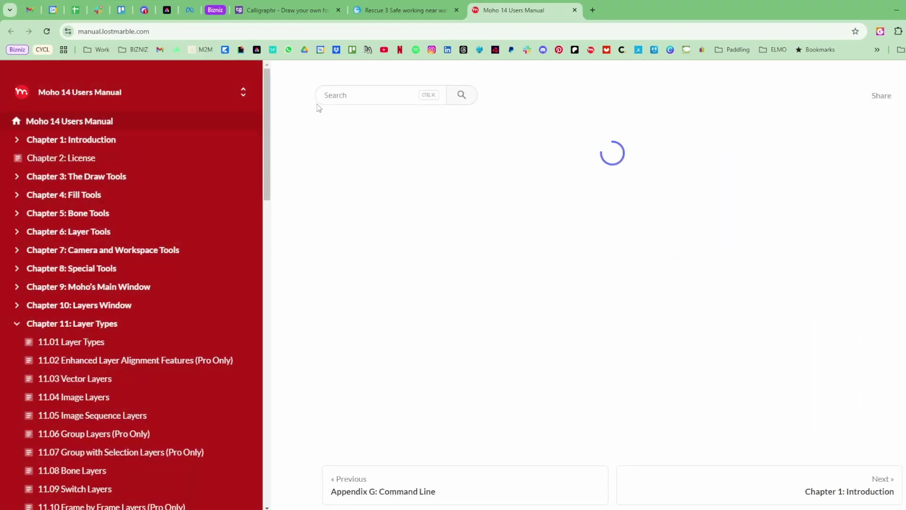
left_click(353, 91)
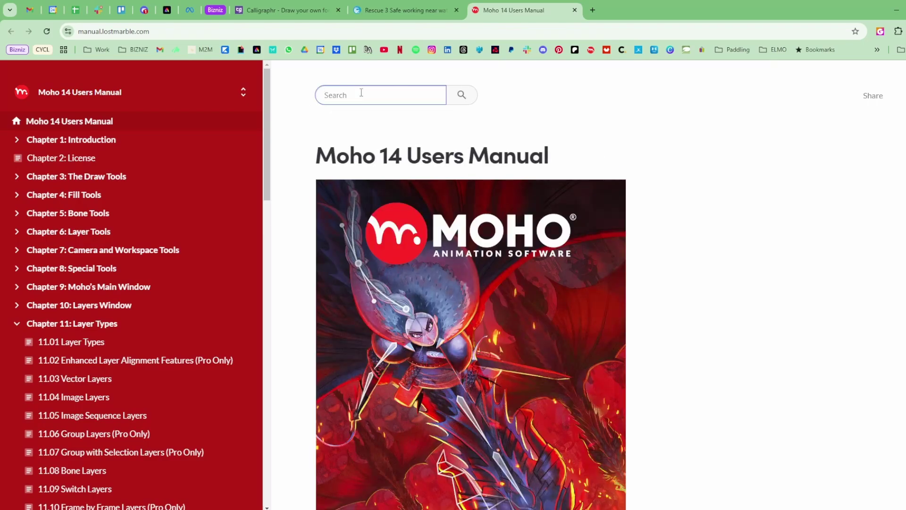
type("push")
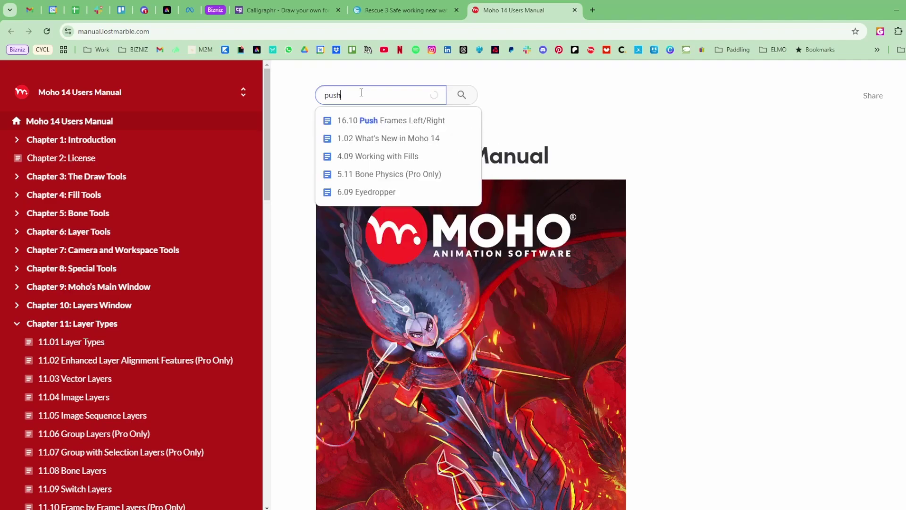
left_click(398, 126)
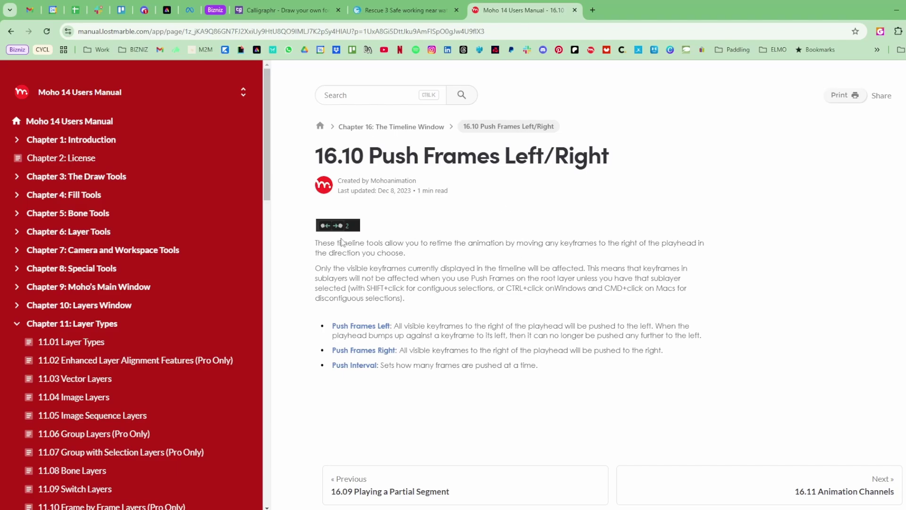
left_click_drag(314, 268, 587, 267)
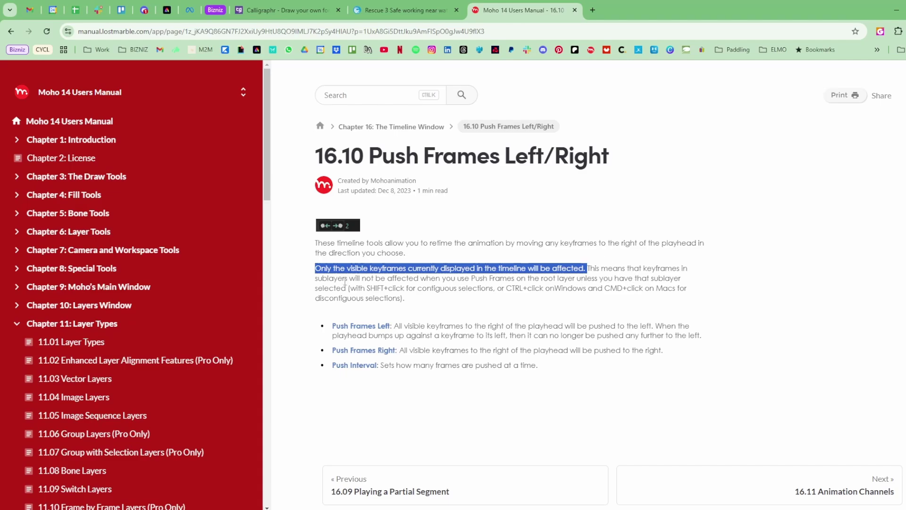
left_click(689, 265)
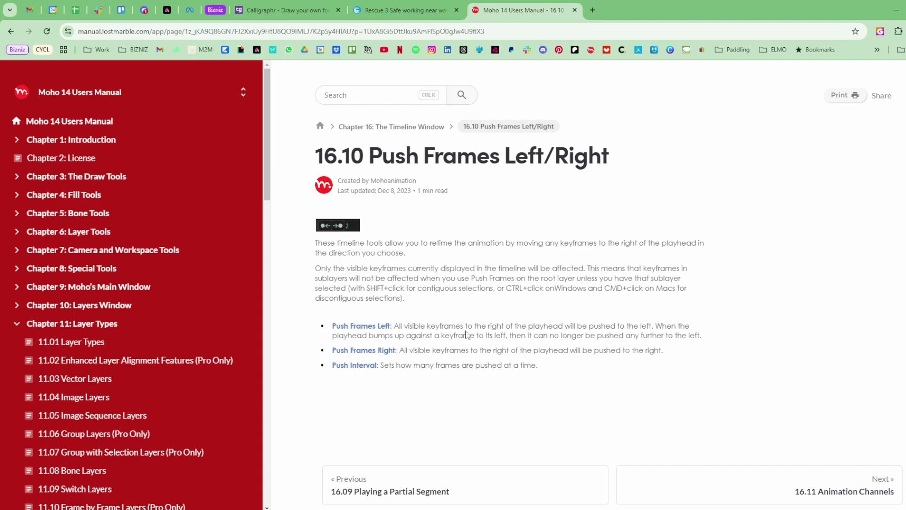
left_click_drag(583, 268, 314, 269)
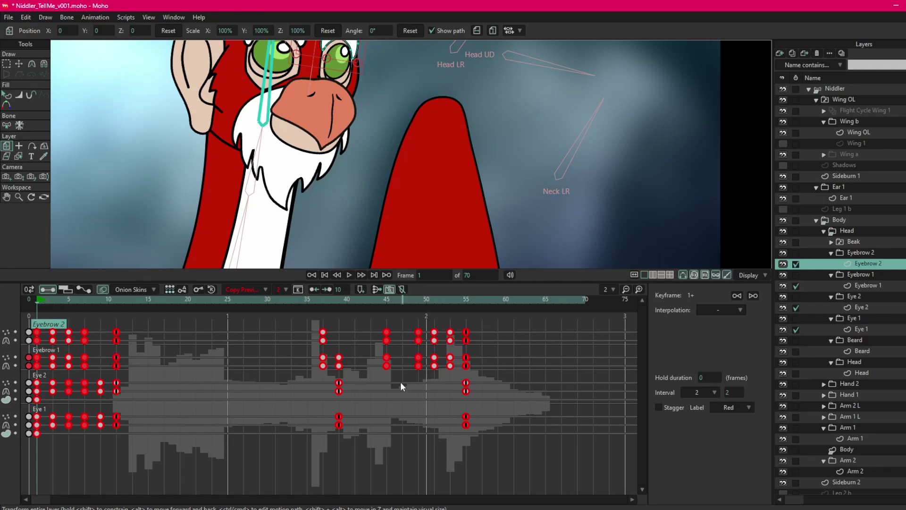
- Switch back to Moho, push the eyebrow and eye keyframes 10 frames to the right, and return to frame 1
left_click(327, 289)
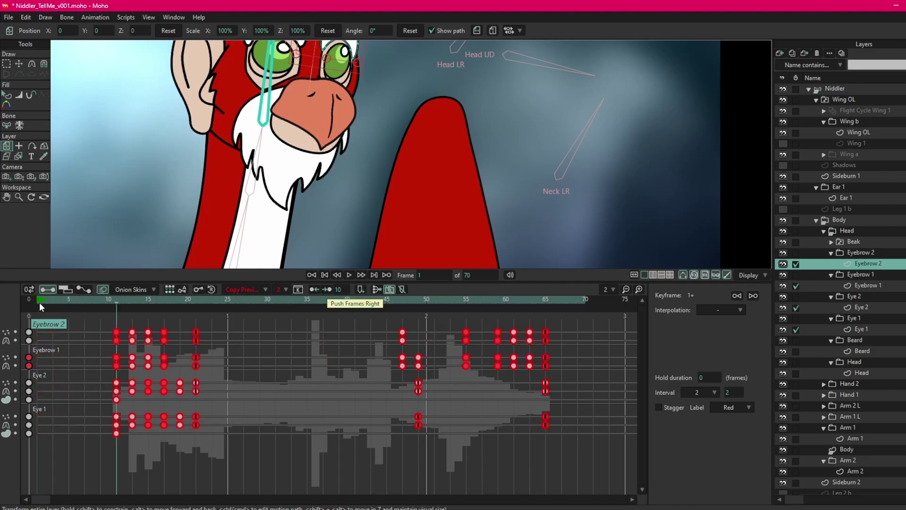
left_click(98, 401)
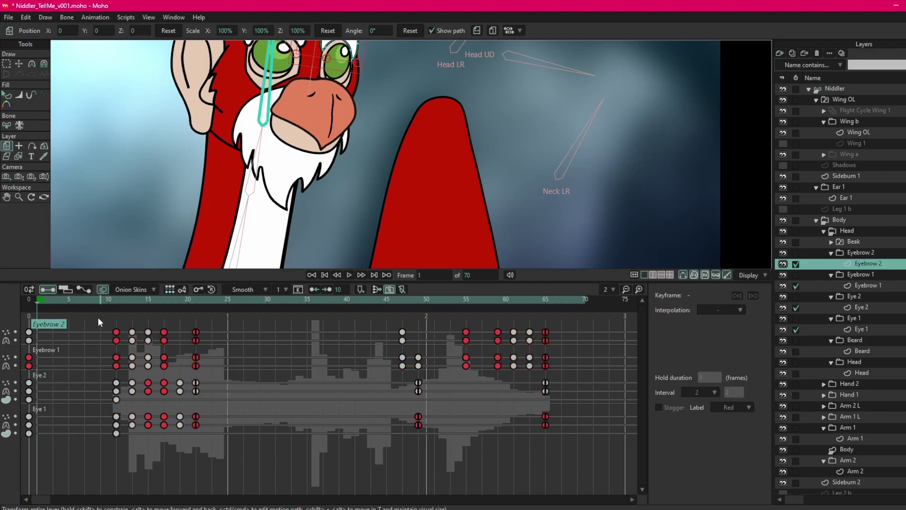
left_click_drag(108, 299, 94, 317)
left_click(106, 319)
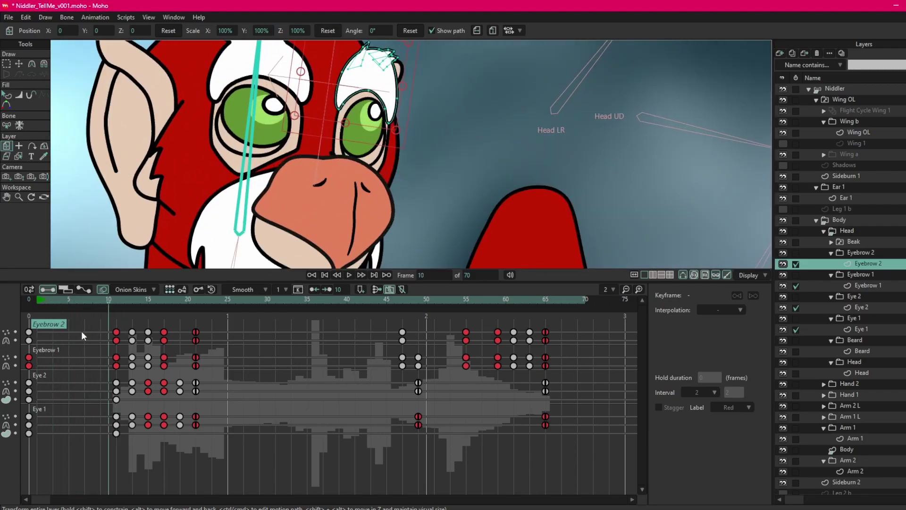
left_click(116, 335)
left_click(35, 379)
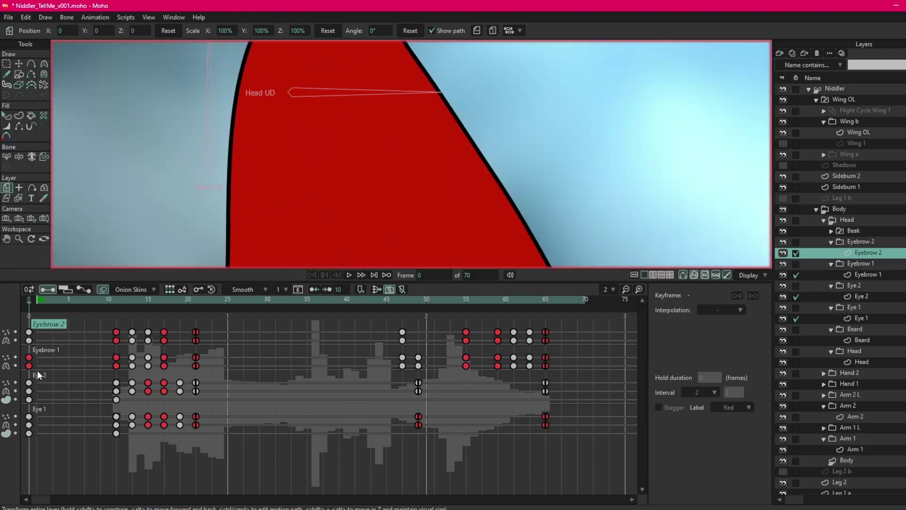
left_click(43, 310)
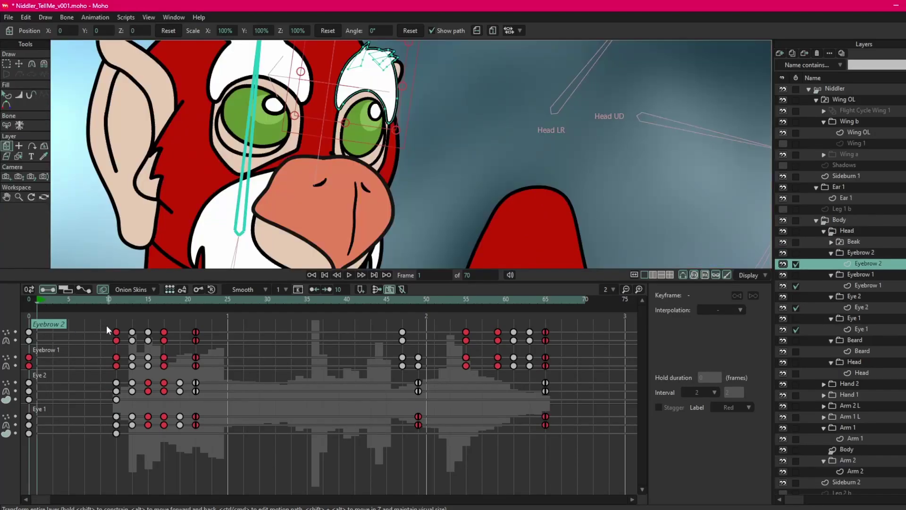
- Copy the frame 11 keyframes of Eyebrow 2, Eyebrow 1, Eye 2 and Eye 1 to frame 1, one layer at a time
left_click_drag(106, 327, 120, 435)
key("ctrl+c")
key("ctrl+v")
left_click(57, 349)
key("ctrl+c")
key("ctrl+v")
left_click(42, 374)
key("ctrl+c")
key("ctrl+v")
left_click(40, 409)
key("ctrl+c")
key("ctrl+v")
- Scrub from frame 1 to frame 31 and play back the whole animation in a larger canvas to check the eye and eyebrow timing
right_click(117, 297)
left_click(84, 327)
left_click(115, 300)
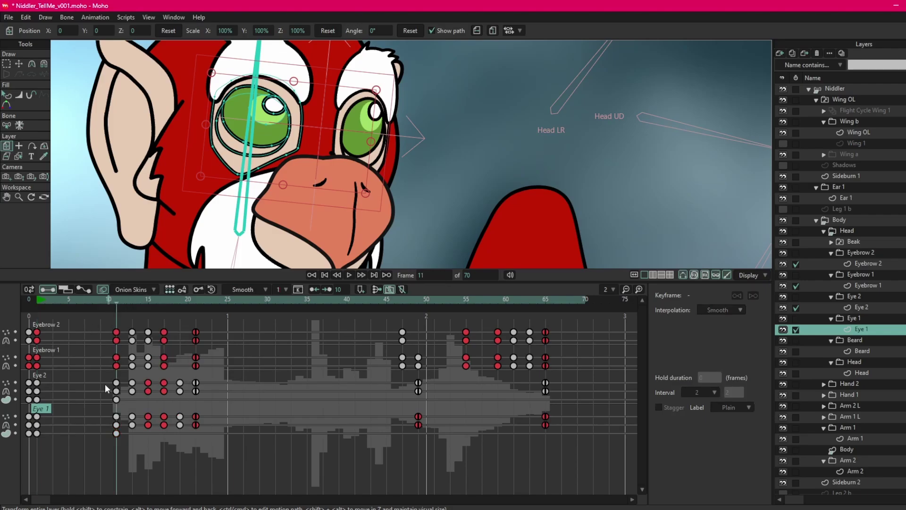
left_click_drag(103, 330, 120, 443)
left_click_drag(40, 298, 275, 313)
scroll(426, 142, "down", 5)
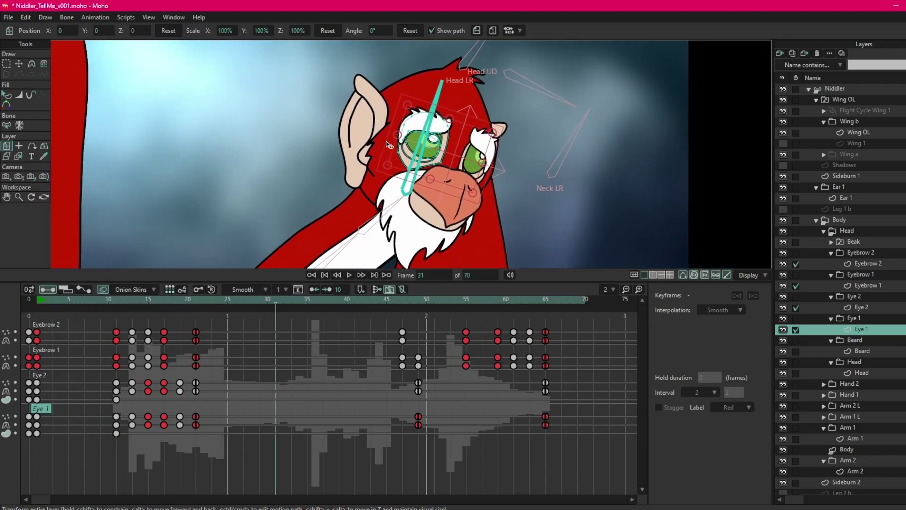
key("space")
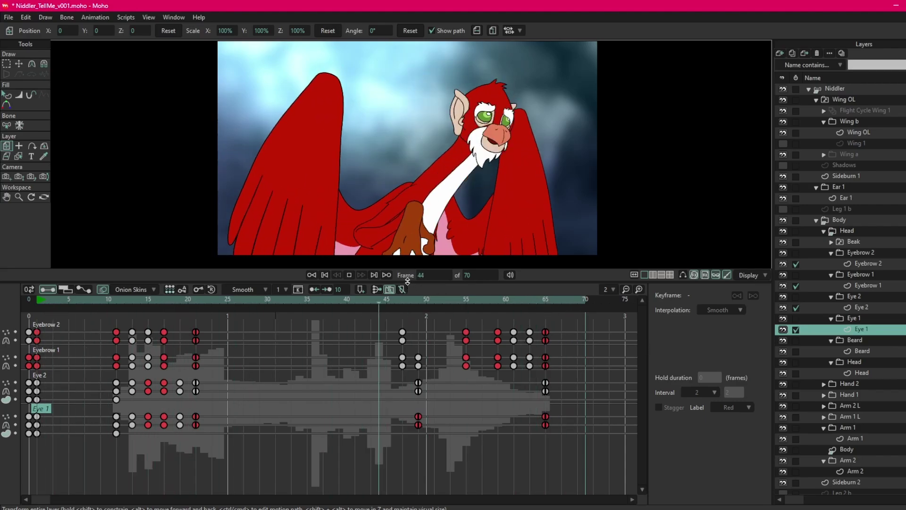
left_click_drag(405, 270, 409, 362)
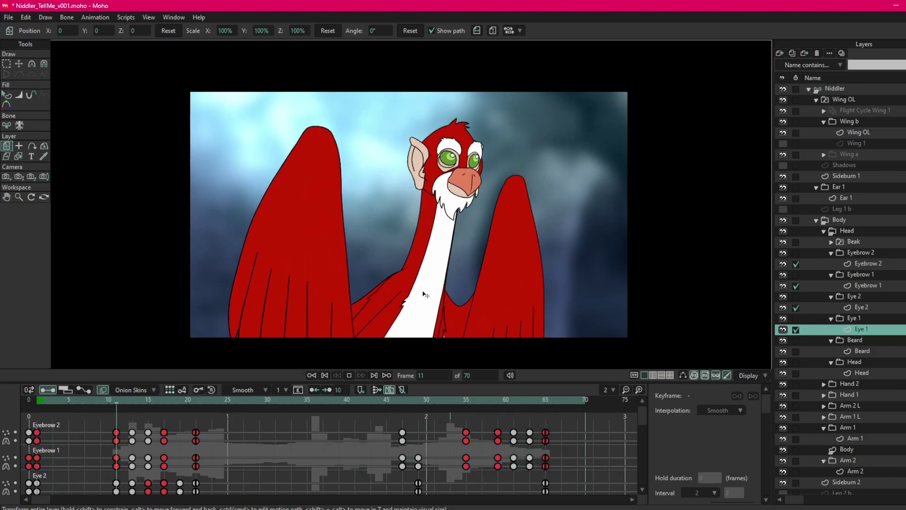
left_click(350, 374)
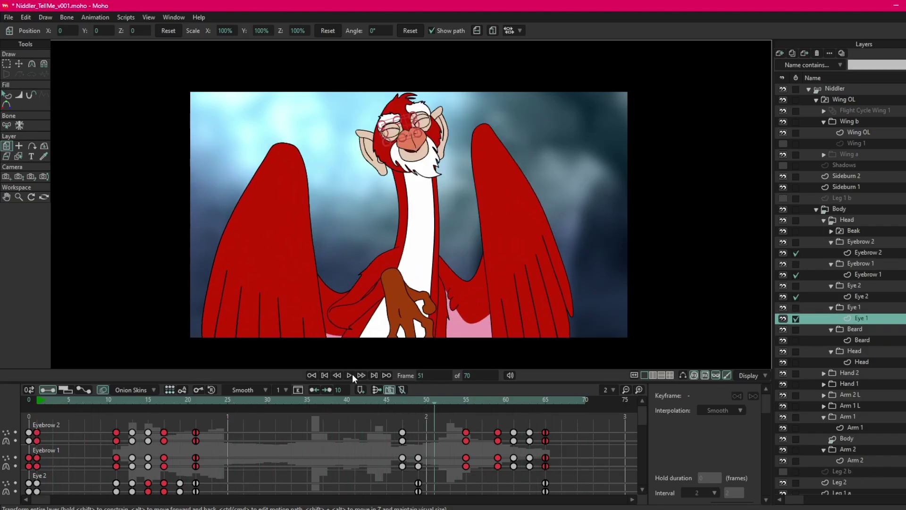
- Unpin the channels of Eye 1, Eye 2, Eyebrow 1 and Eyebrow 2 from the timeline
left_click(796, 318)
left_click(796, 297)
left_click(796, 274)
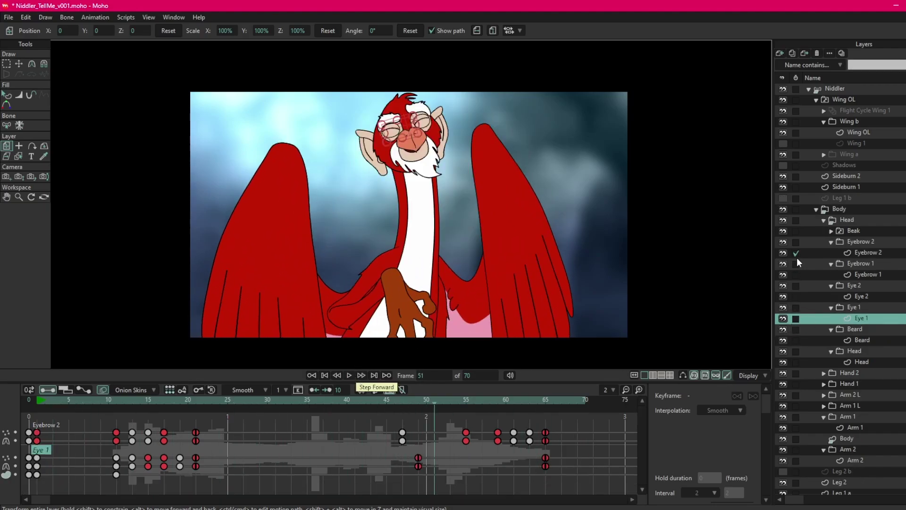
left_click(796, 253)
- Add Eye 2, Eyebrow 1 and Eyebrow 2 to the Eye 1 layer selection to show their channels together in the timeline
left_click(857, 297, "ctrl")
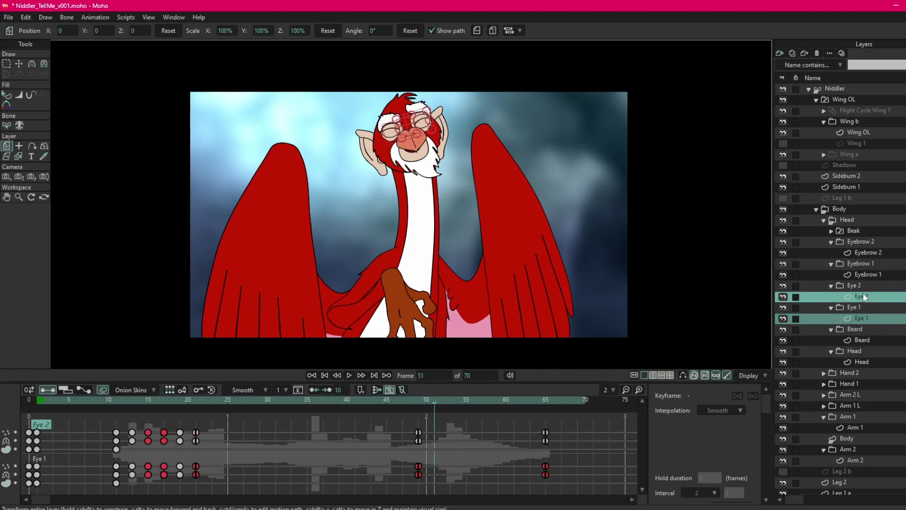
left_click(863, 274, "ctrl")
left_click(863, 252, "ctrl")
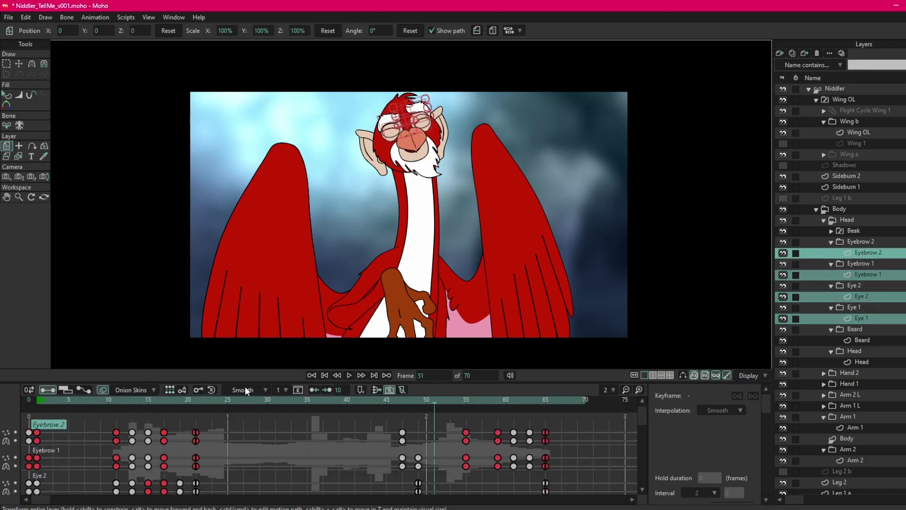
- Replace the current layer selection with the Beard group, and reselect Eye 1, Eye 2, Eyebrow 1 and Eyebrow 2 together to show their channels
left_click(847, 329)
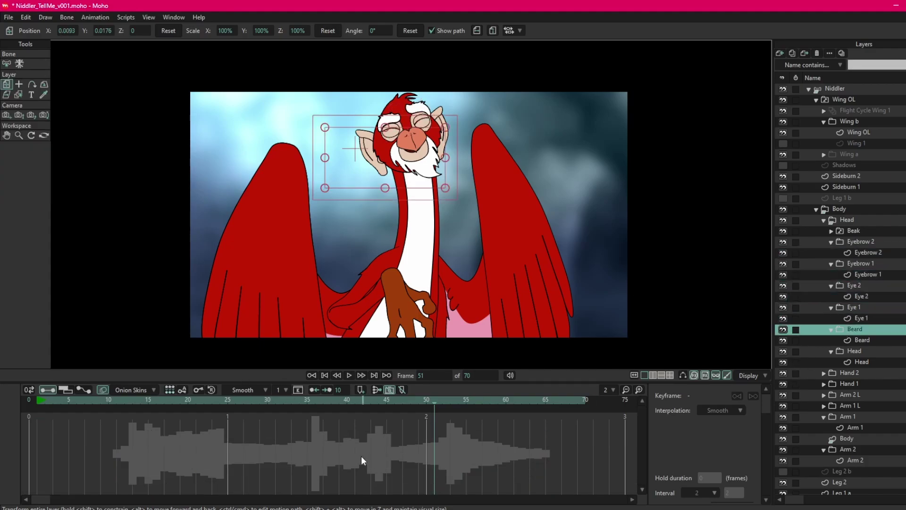
left_click(858, 318)
left_click(860, 297, "ctrl")
left_click(862, 274, "ctrl")
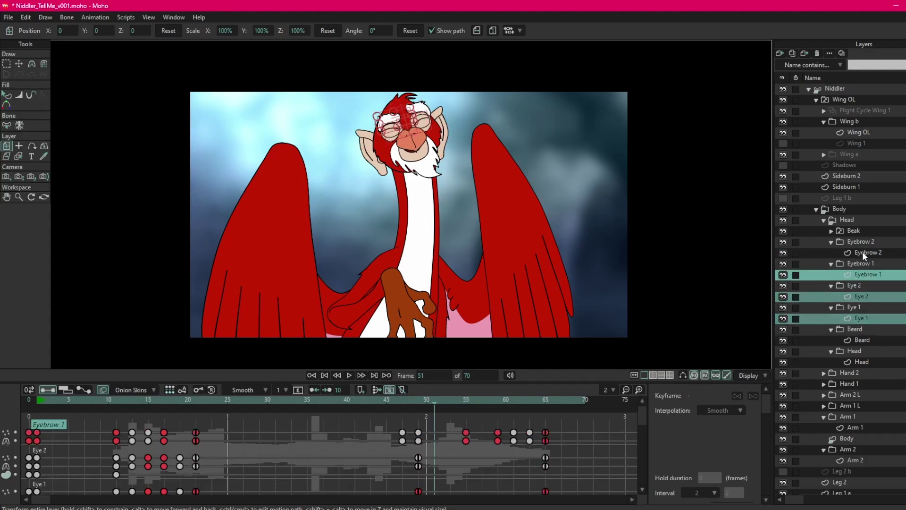
left_click(862, 252, "ctrl")
left_click(796, 275)
left_click(796, 296)
left_click(795, 297)
left_click(795, 274)
left_click(795, 254)
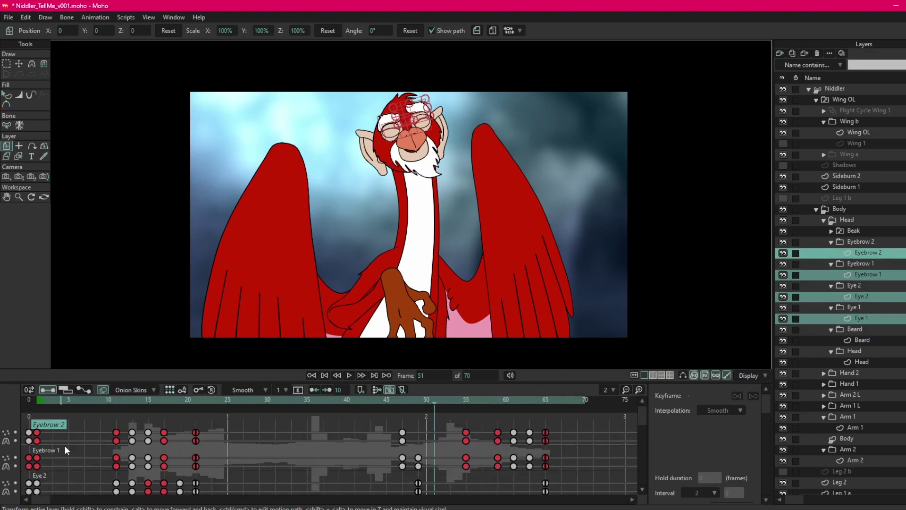
- Make Eyebrow 1, Eye 2 and Eye 1 the active layer in turn within the timeline's multi-layer channels, ending back on Eyebrow 2
left_click(49, 450)
scroll(42, 451, "down", 1)
left_click(41, 451)
scroll(65, 460, "down", 1)
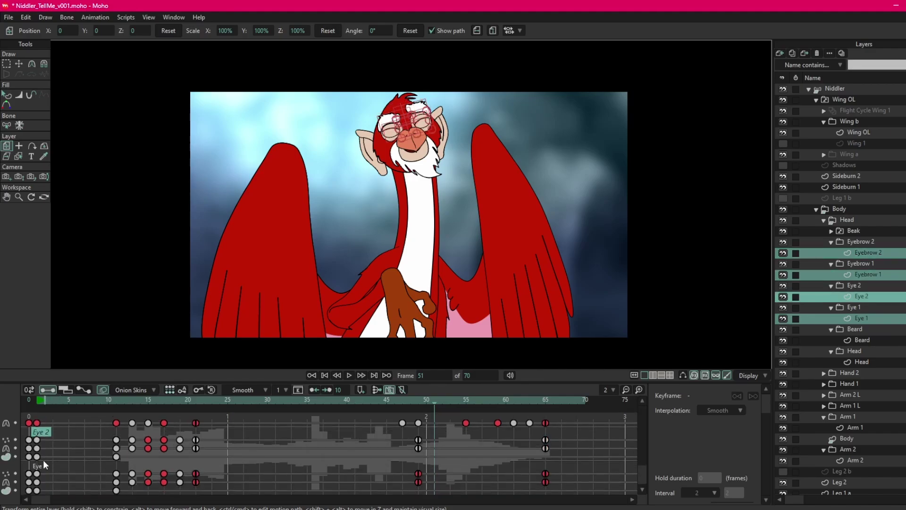
left_click(43, 461)
scroll(80, 473, "up", 2)
left_click(42, 424)
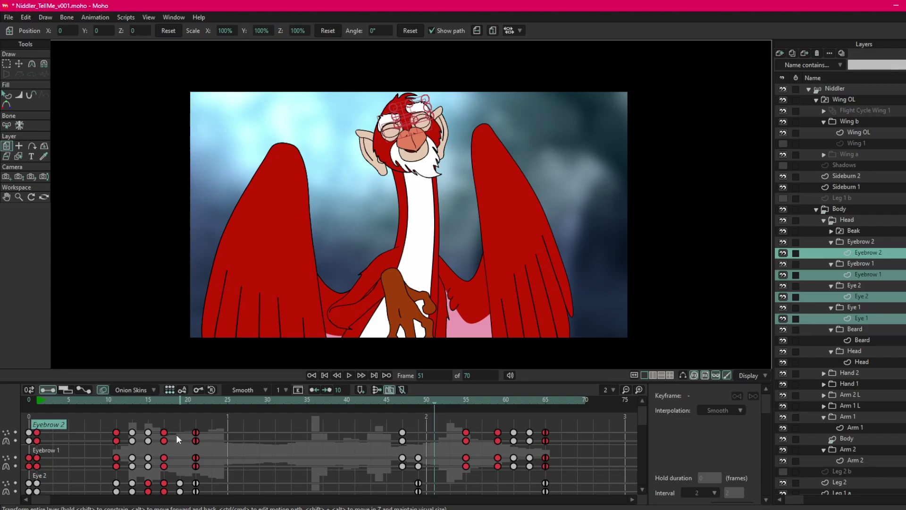
- Play back the animation with the eye and eyebrow channels shown together in the timeline
key("space")
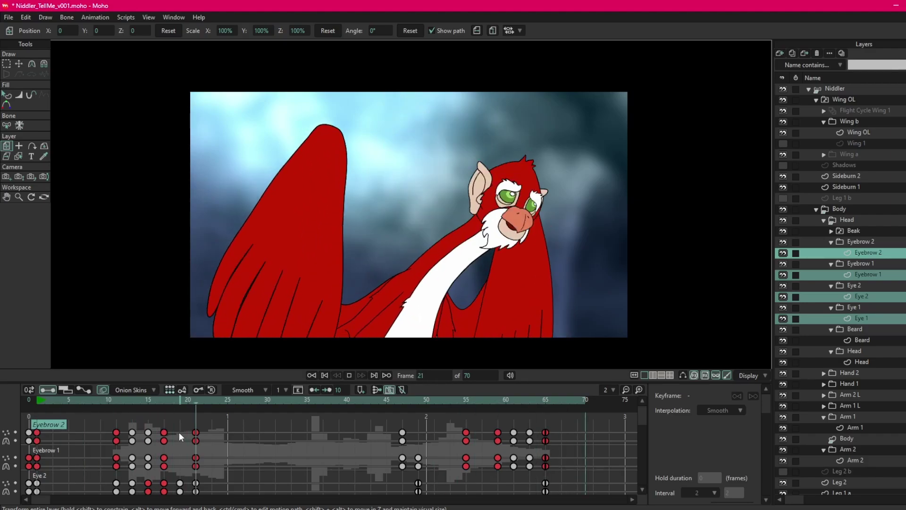